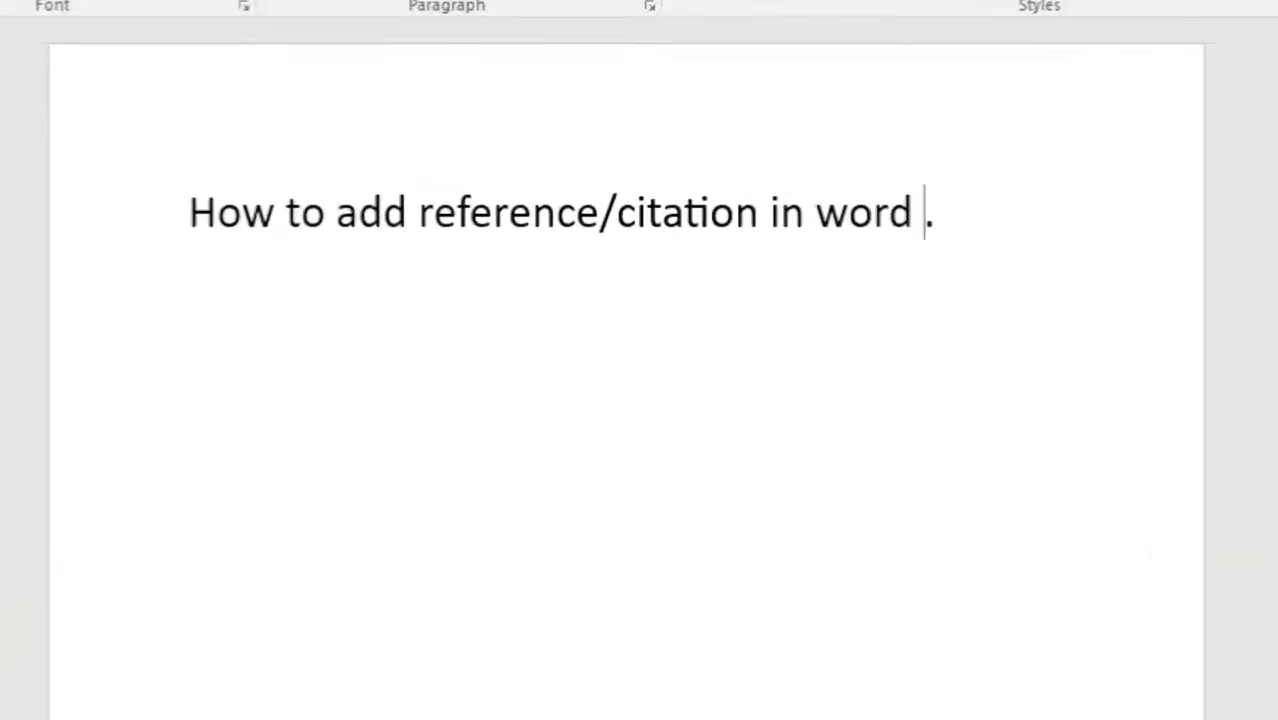
Step: Start a new citation source after "How to add reference/citation in word" and set its source type to Book
{"action": "left_click", "coordinate": [328, 44]}
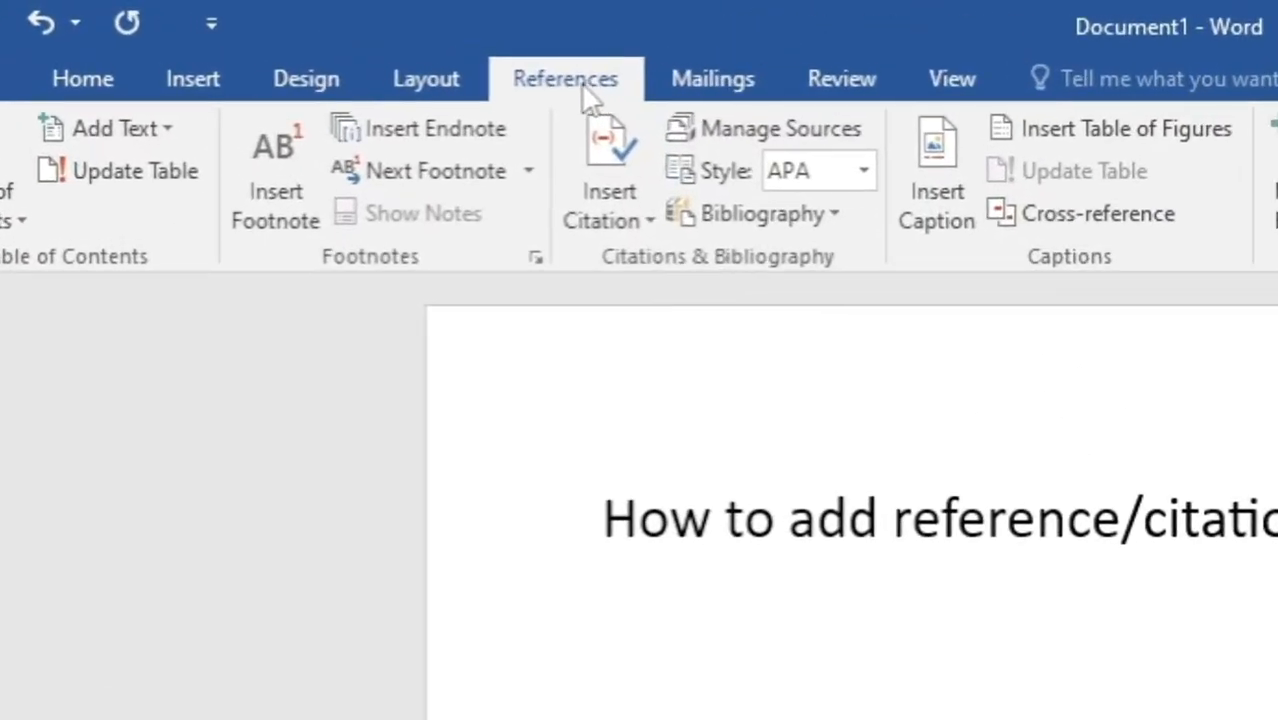
{"action": "left_click", "coordinate": [598, 200]}
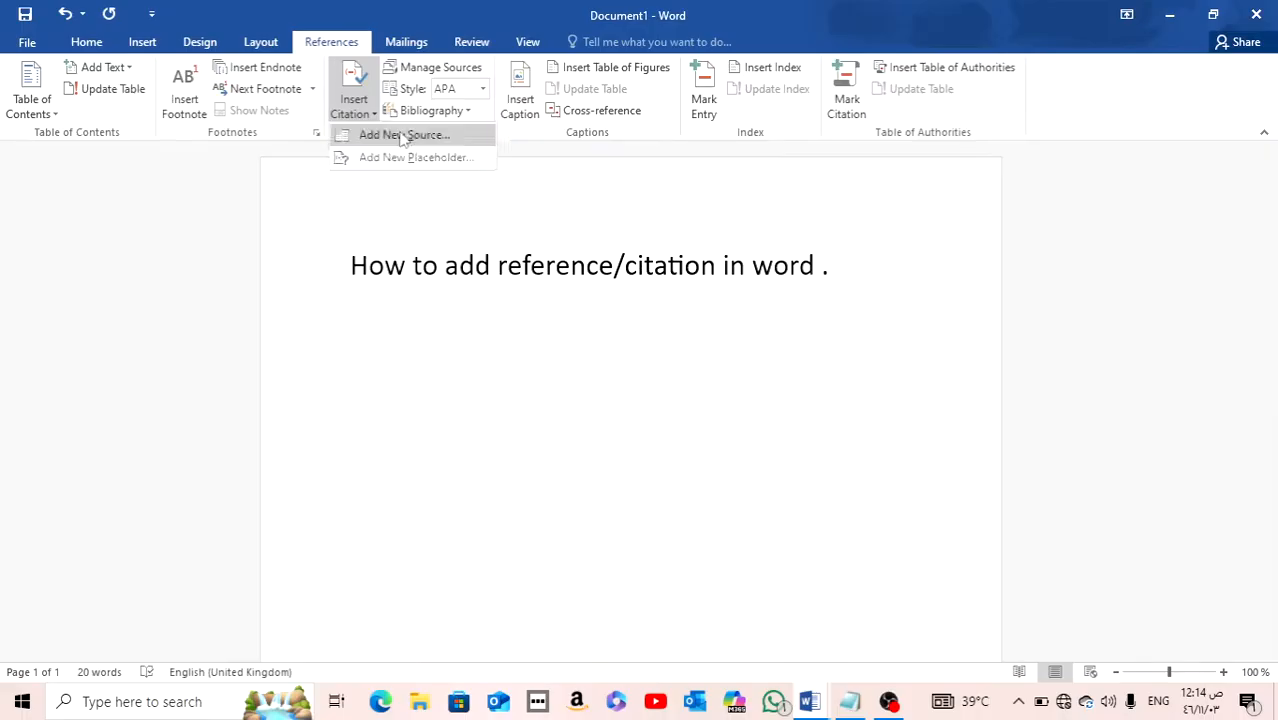
{"action": "left_click", "coordinate": [401, 136]}
{"action": "left_click", "coordinate": [622, 211]}
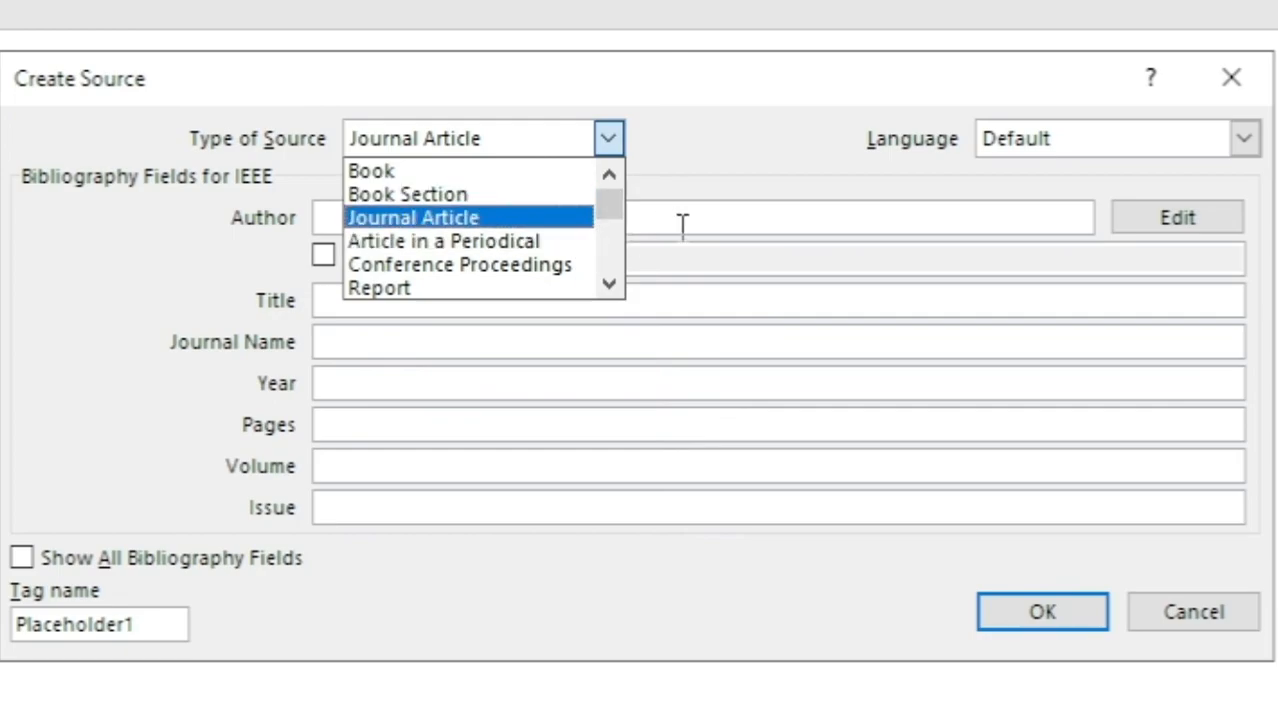
{"action": "mouse_move", "coordinate": [603, 207]}
{"action": "left_mouse_down"}
{"action": "mouse_move", "coordinate": [614, 287]}
{"action": "mouse_move", "coordinate": [608, 200]}
{"action": "left_mouse_up"}
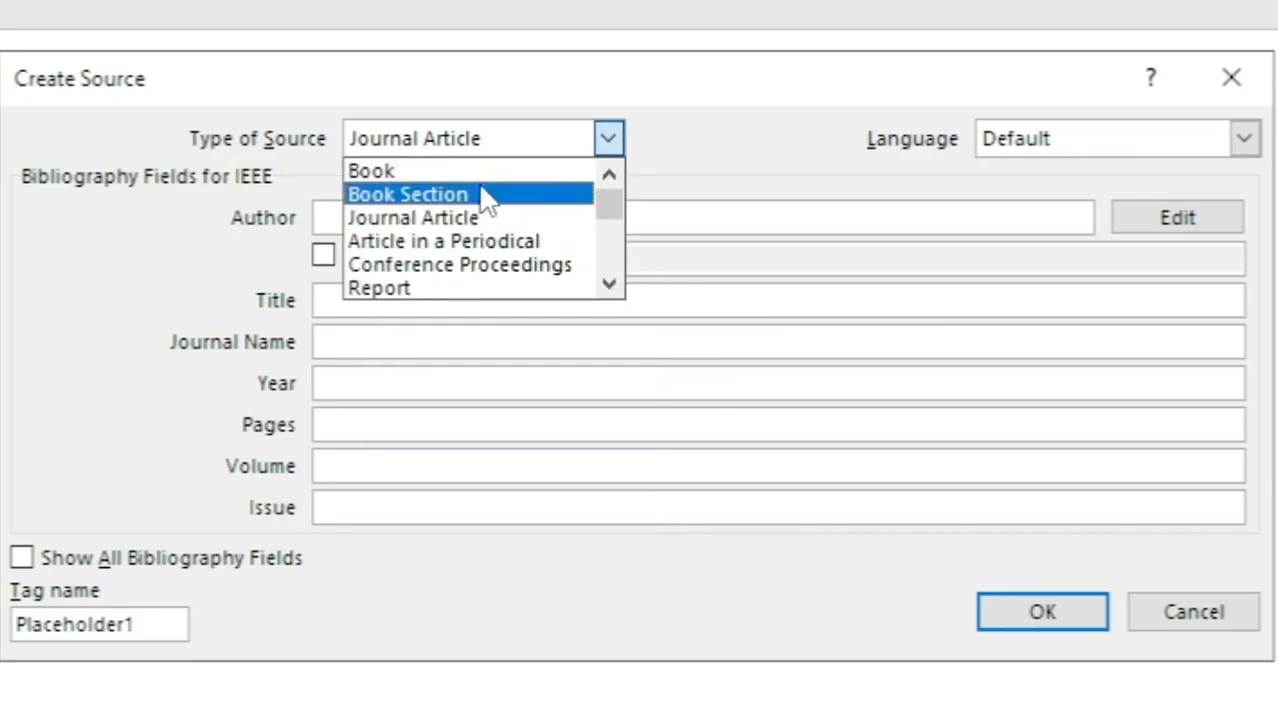
{"action": "scroll", "coordinate": [460, 250], "scroll_direction": "down", "scroll_amount": 1}
{"action": "scroll", "coordinate": [437, 268], "scroll_direction": "up", "scroll_amount": 1}
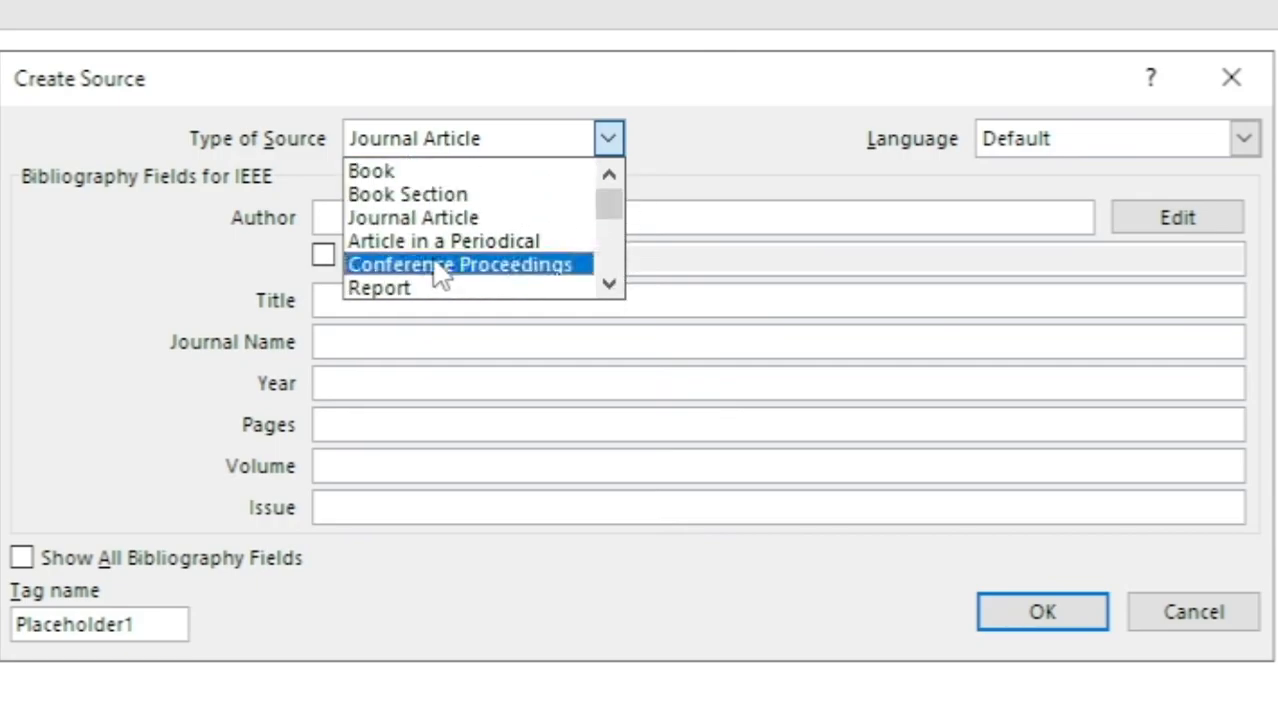
{"action": "left_click", "coordinate": [423, 178]}
Step: Complete the book source with all fields shown, entering its author, title A Framework For Human Resource Management, year 2004 and publisher Pearson Prentice Hall, 2004
{"action": "left_click", "coordinate": [185, 512]}
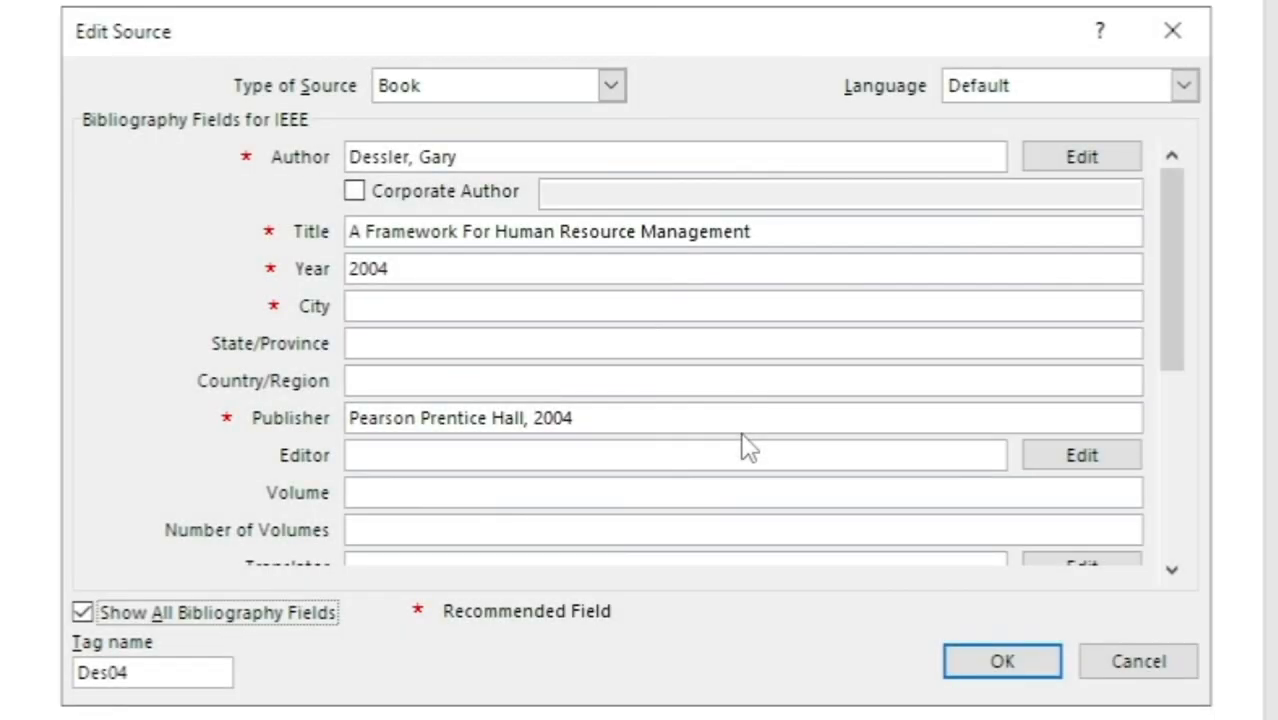
{"action": "left_click", "coordinate": [1002, 661]}
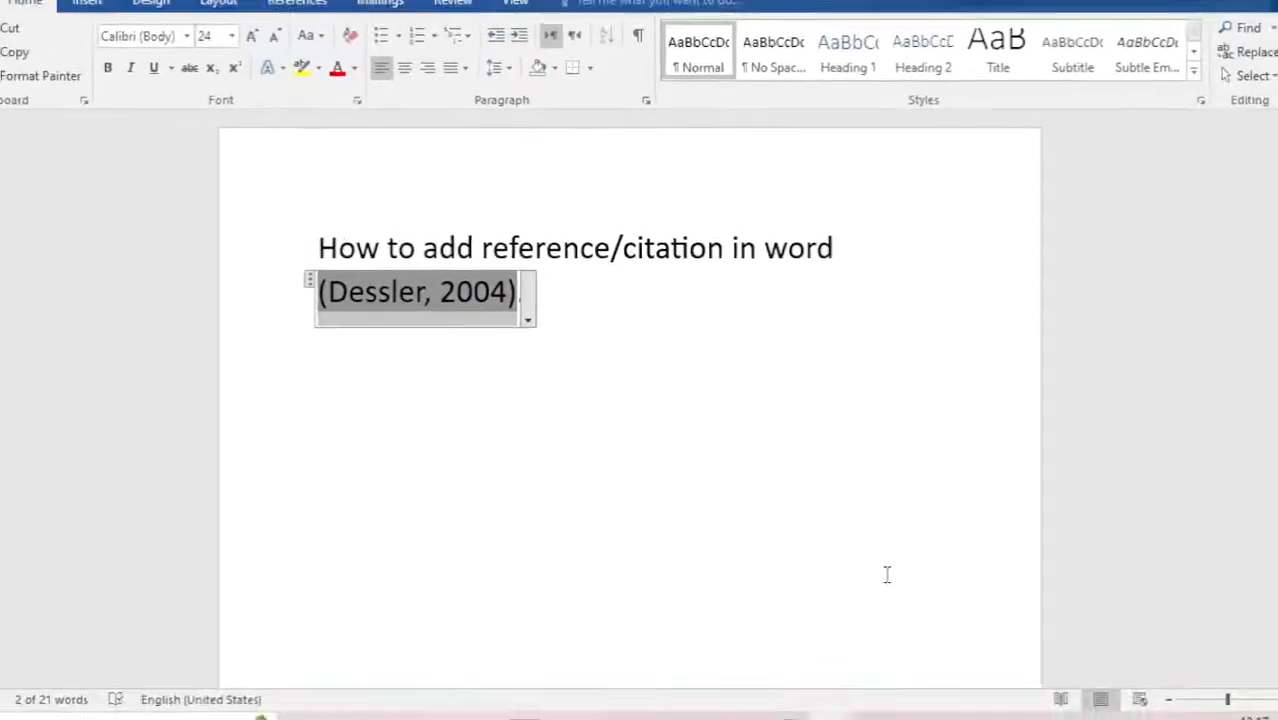
{"action": "left_click", "coordinate": [530, 312]}
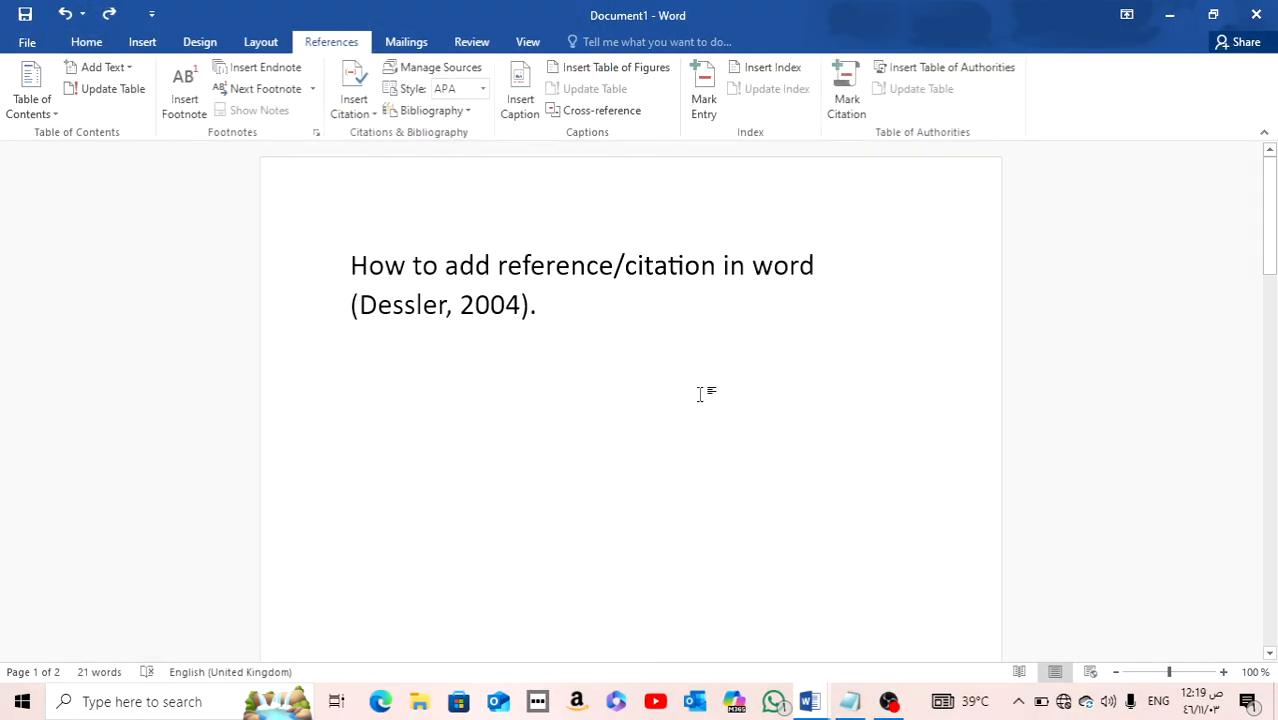
Step: Remove the extra blank lines between the first cited sentence and "How to add citation in word"
{"action": "scroll", "coordinate": [705, 400], "scroll_direction": "down", "scroll_amount": 2}
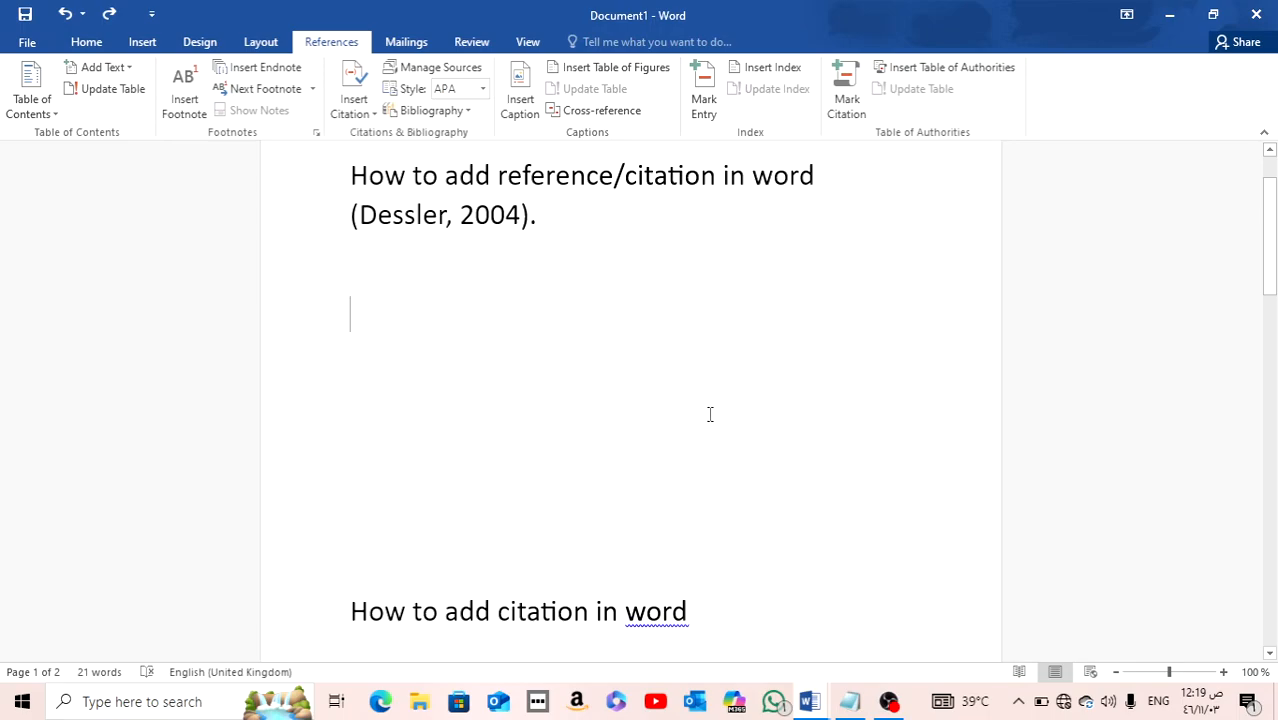
{"action": "type", "text": "#"}
{"action": "key", "text": "BackSpace"}
{"action": "key", "text": "BackSpace"}
{"action": "key", "text": "BackSpace"}
{"action": "key", "text": "BackSpace"}
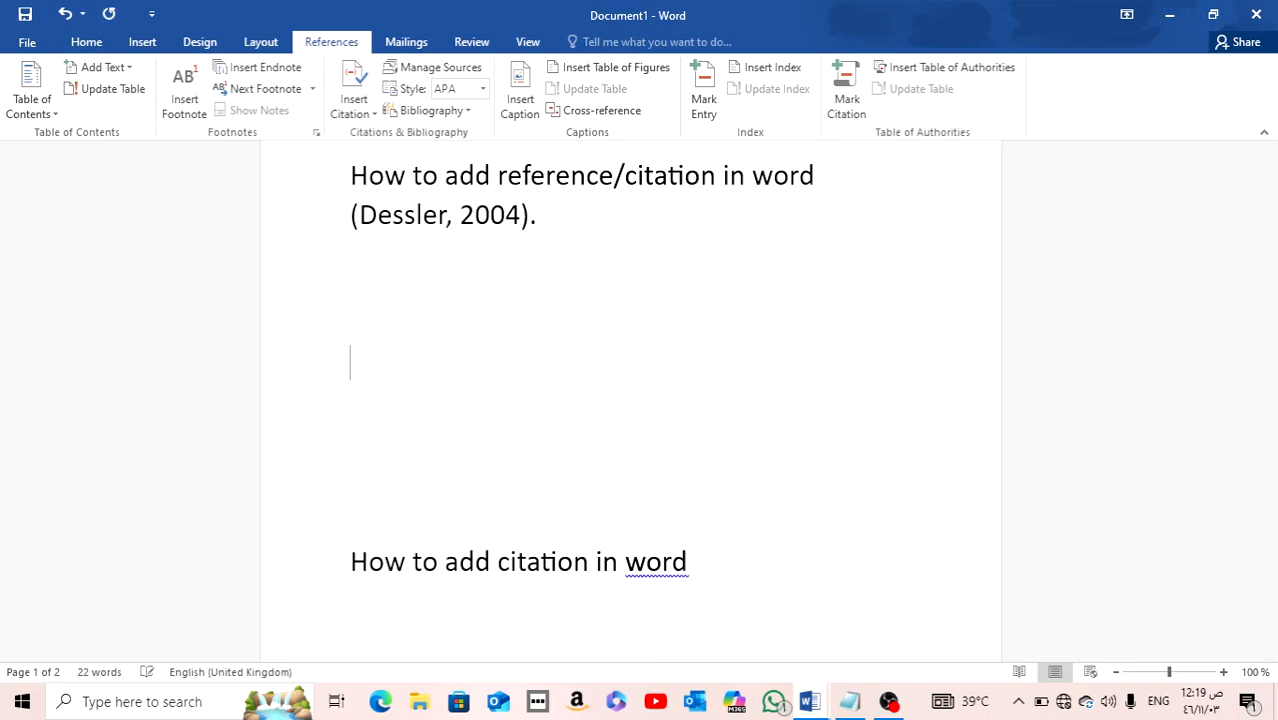
{"action": "scroll", "coordinate": [680, 483], "scroll_direction": "up", "scroll_amount": 2}
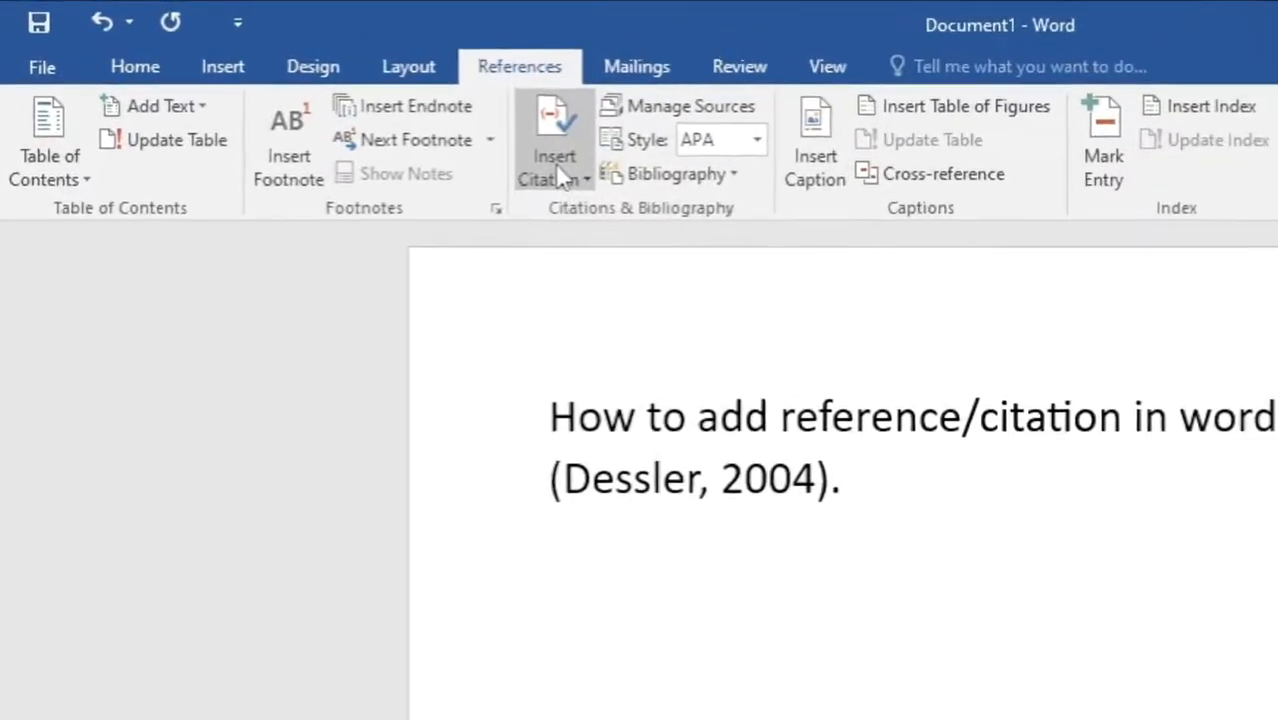
Step: Cite the existing source A Framework For Human Resource Management after "How to add citation in word"
{"action": "left_click", "coordinate": [356, 114]}
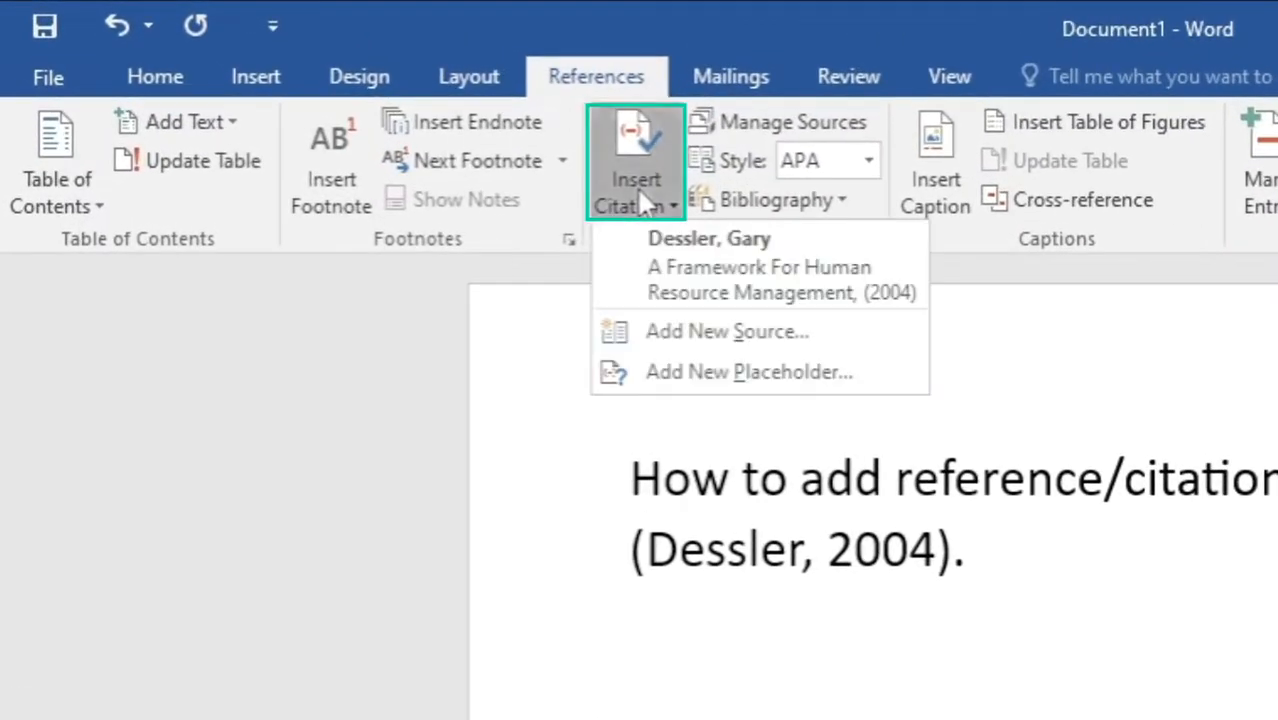
{"action": "left_click", "coordinate": [673, 294]}
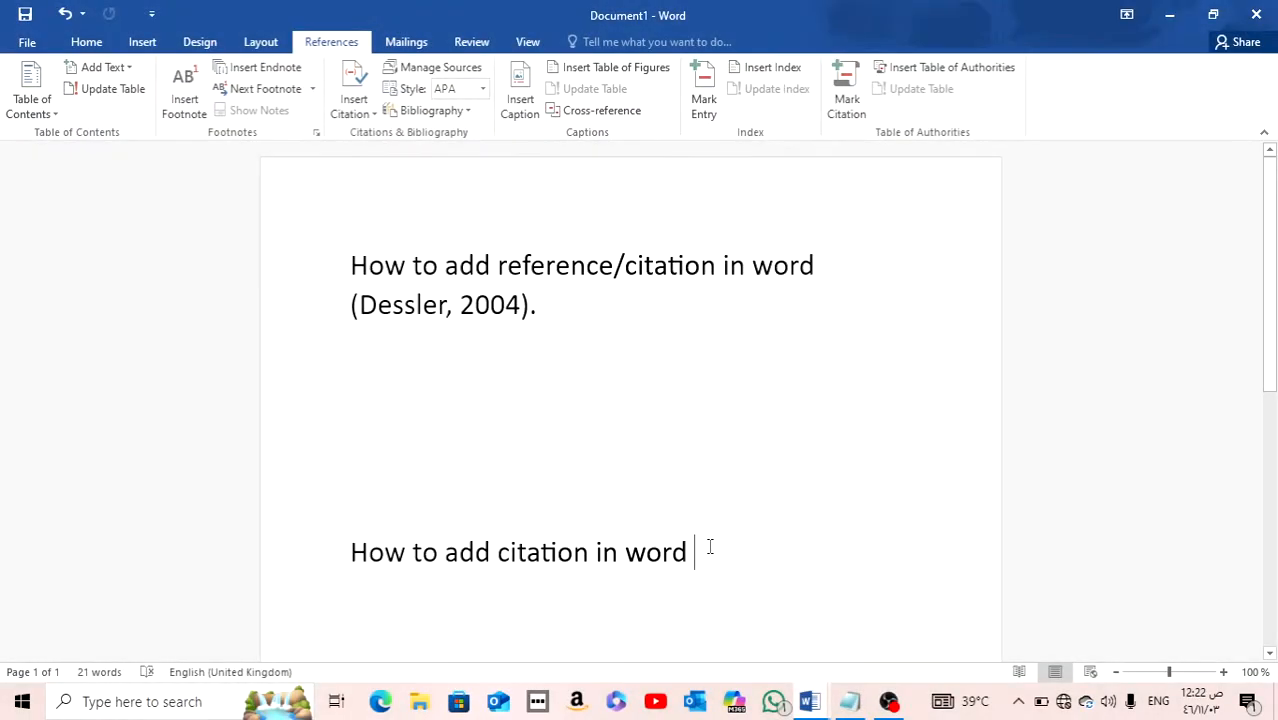
Step: Start a new citation source after "How to add citation in word" and set its source type to Web site
{"action": "left_click", "coordinate": [354, 100]}
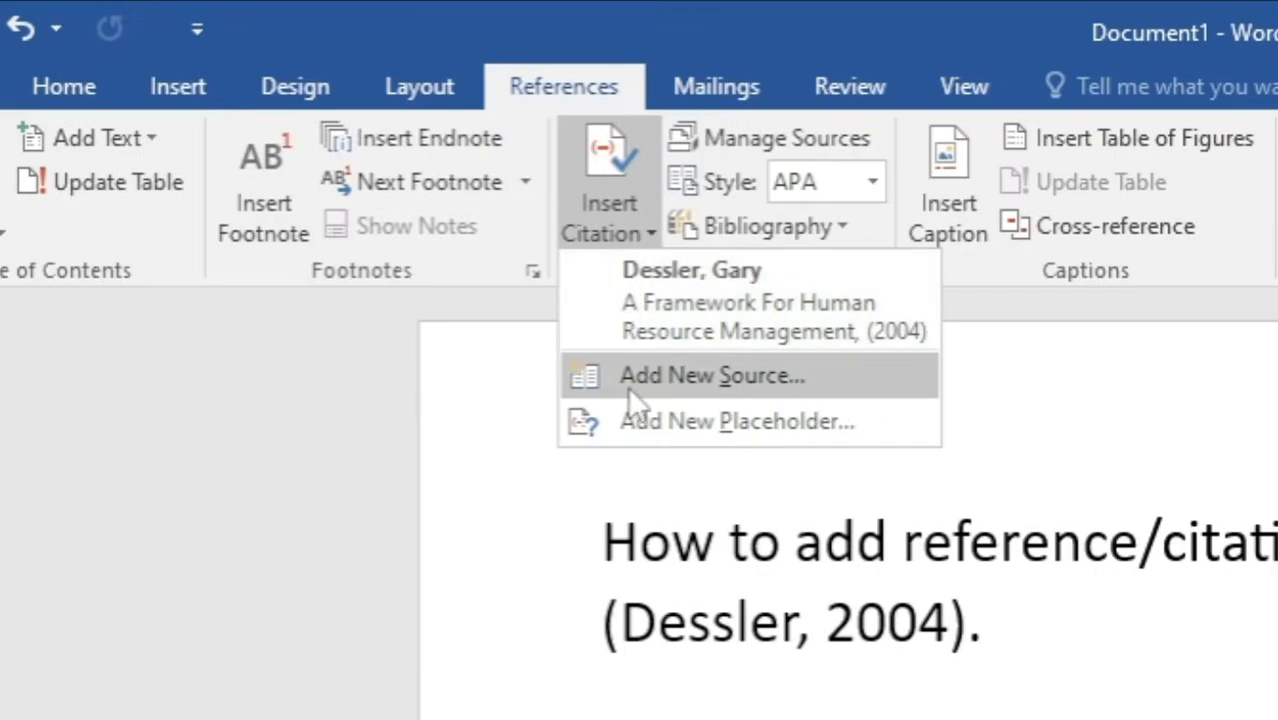
{"action": "left_click", "coordinate": [840, 398]}
{"action": "left_click", "coordinate": [648, 200]}
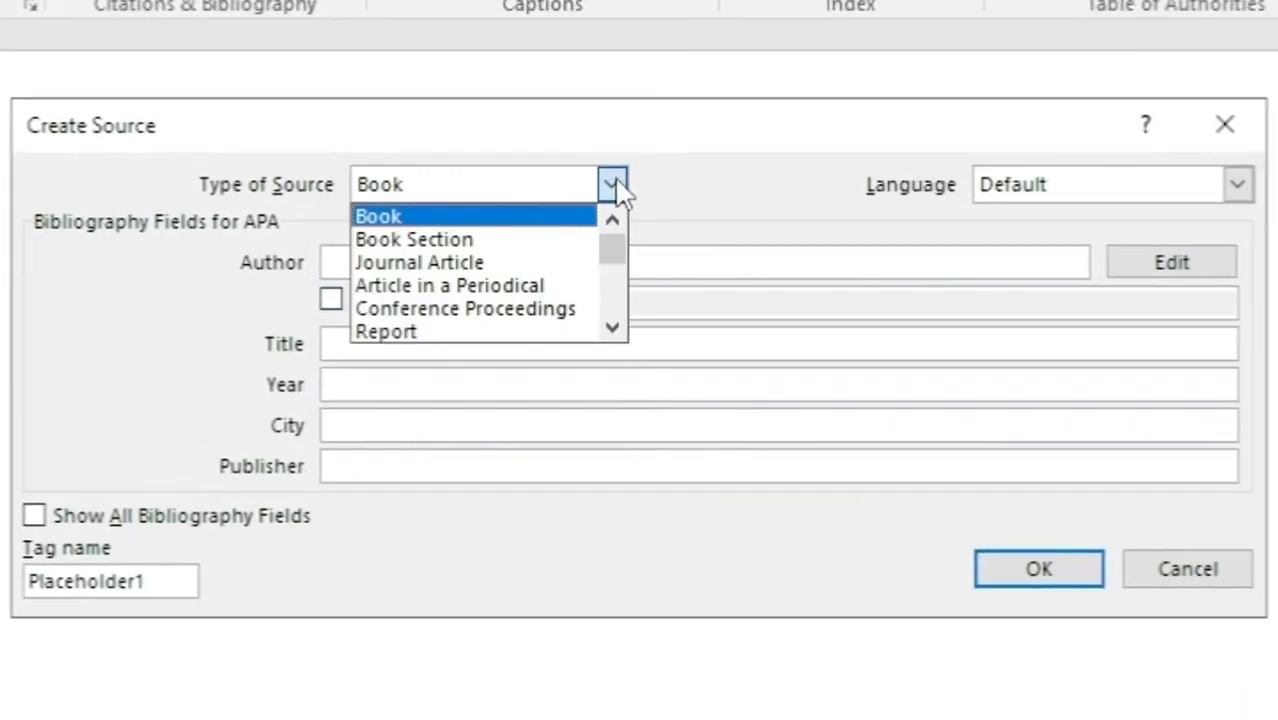
{"action": "scroll", "coordinate": [540, 258], "scroll_direction": "down", "scroll_amount": 1}
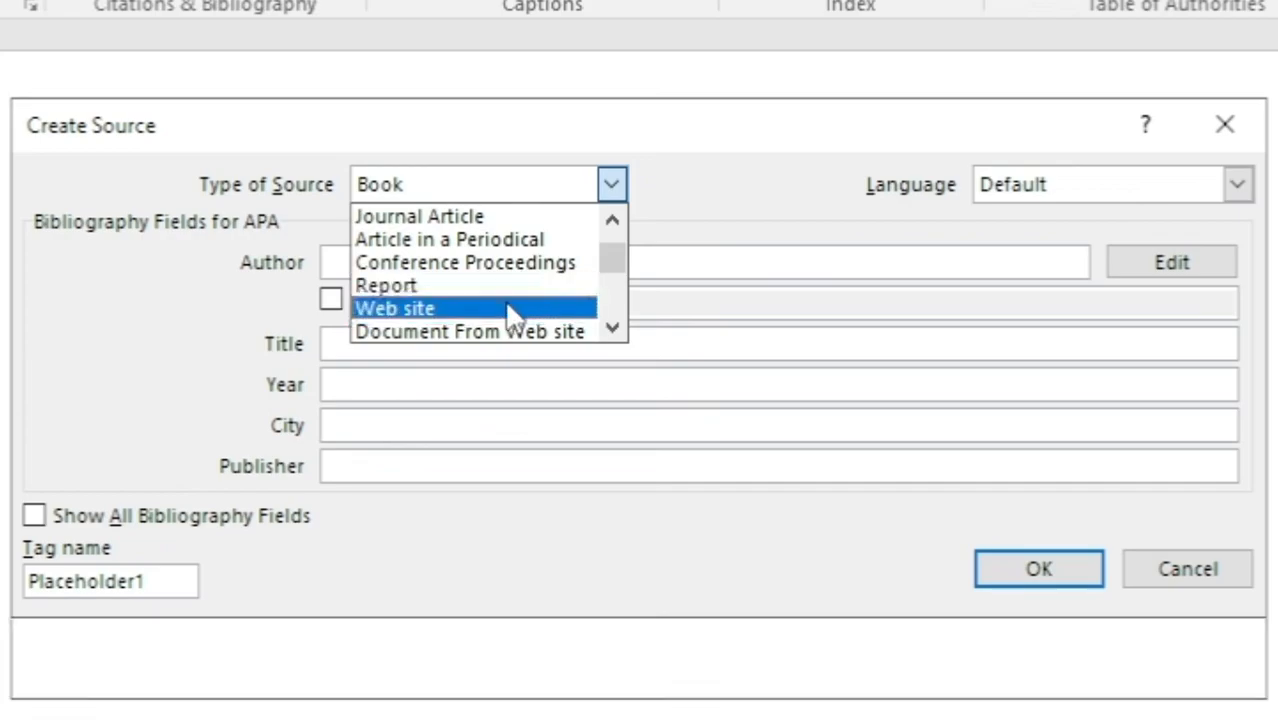
{"action": "left_click", "coordinate": [508, 310]}
{"action": "left_click", "coordinate": [228, 608]}
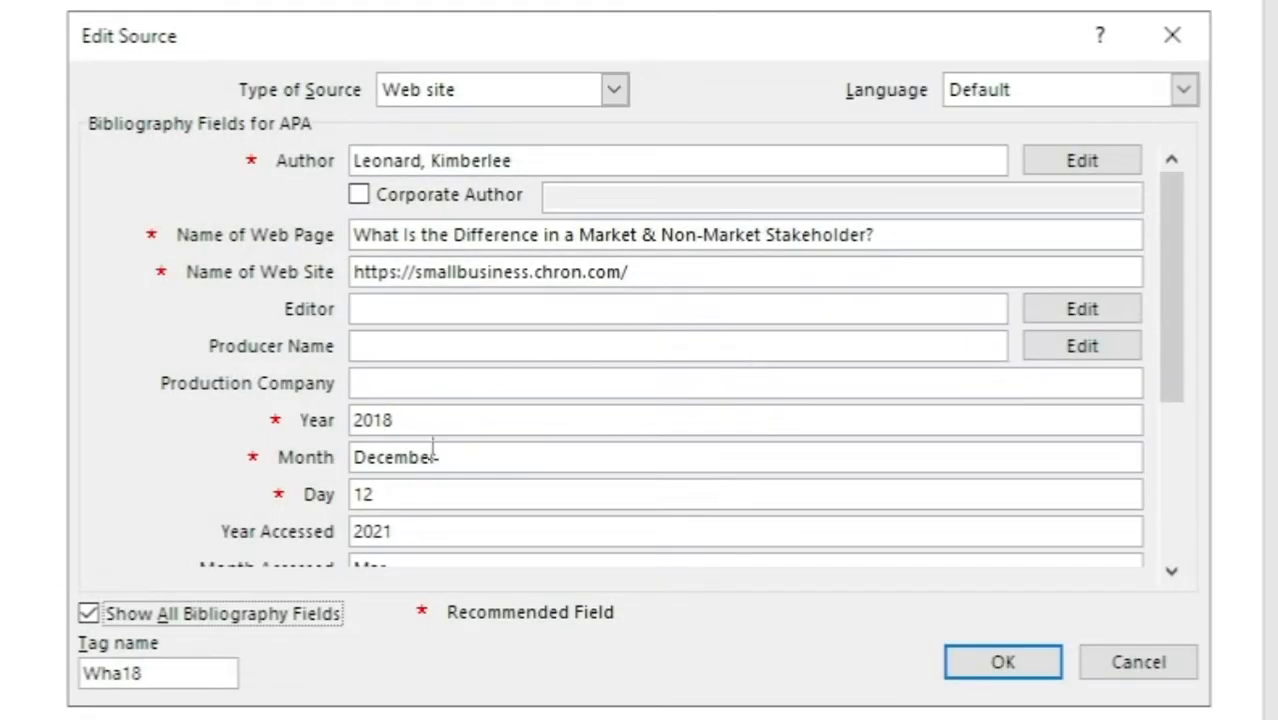
{"action": "left_click", "coordinate": [359, 196]}
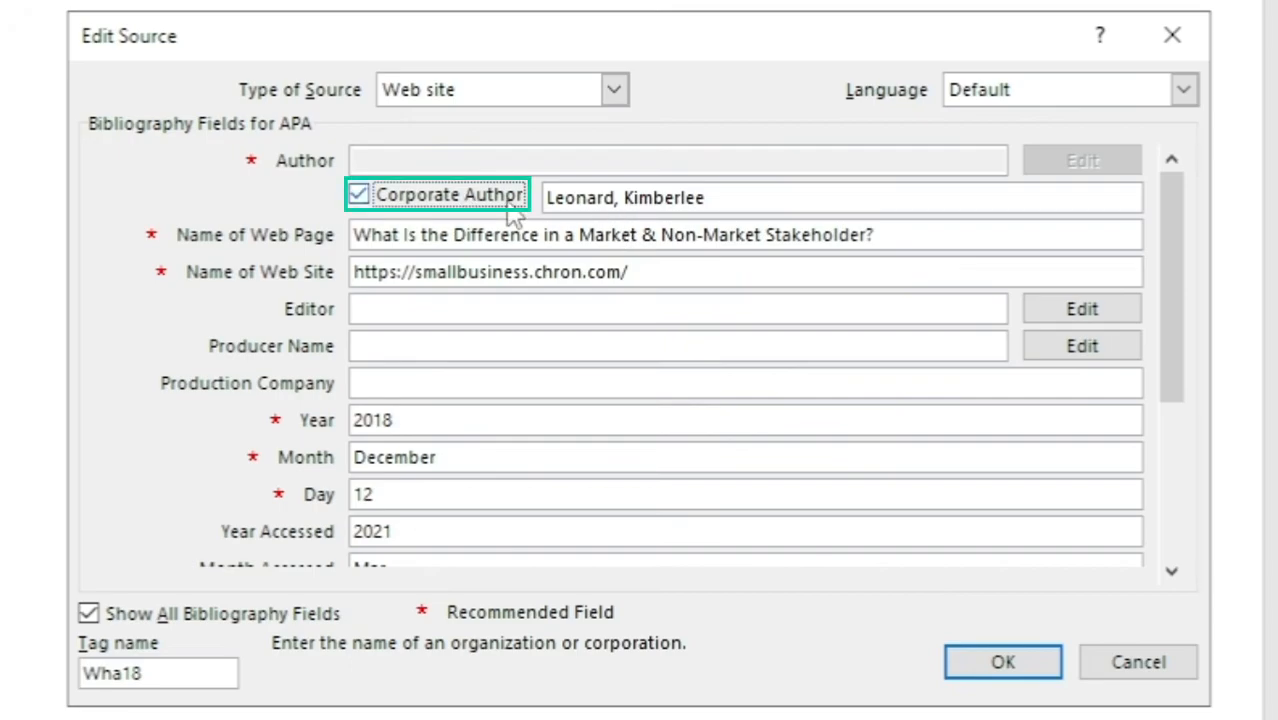
{"action": "left_click", "coordinate": [1003, 662]}
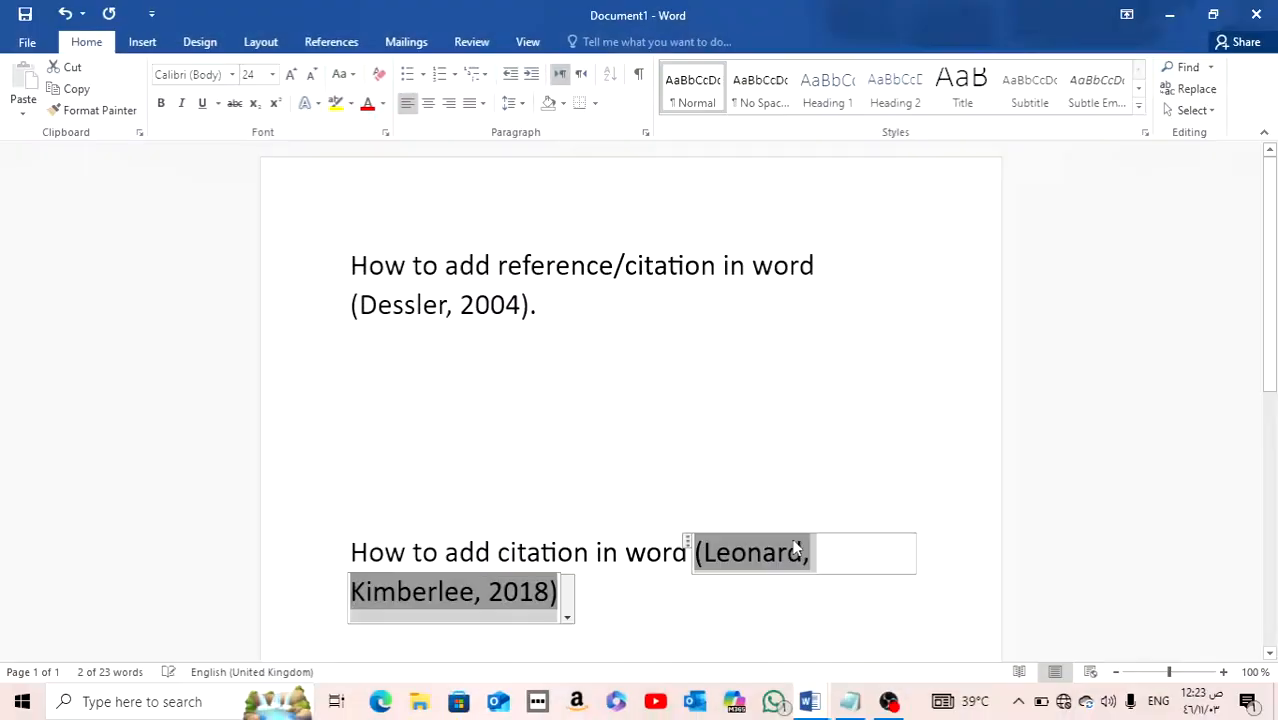
{"action": "left_click", "coordinate": [654, 487]}
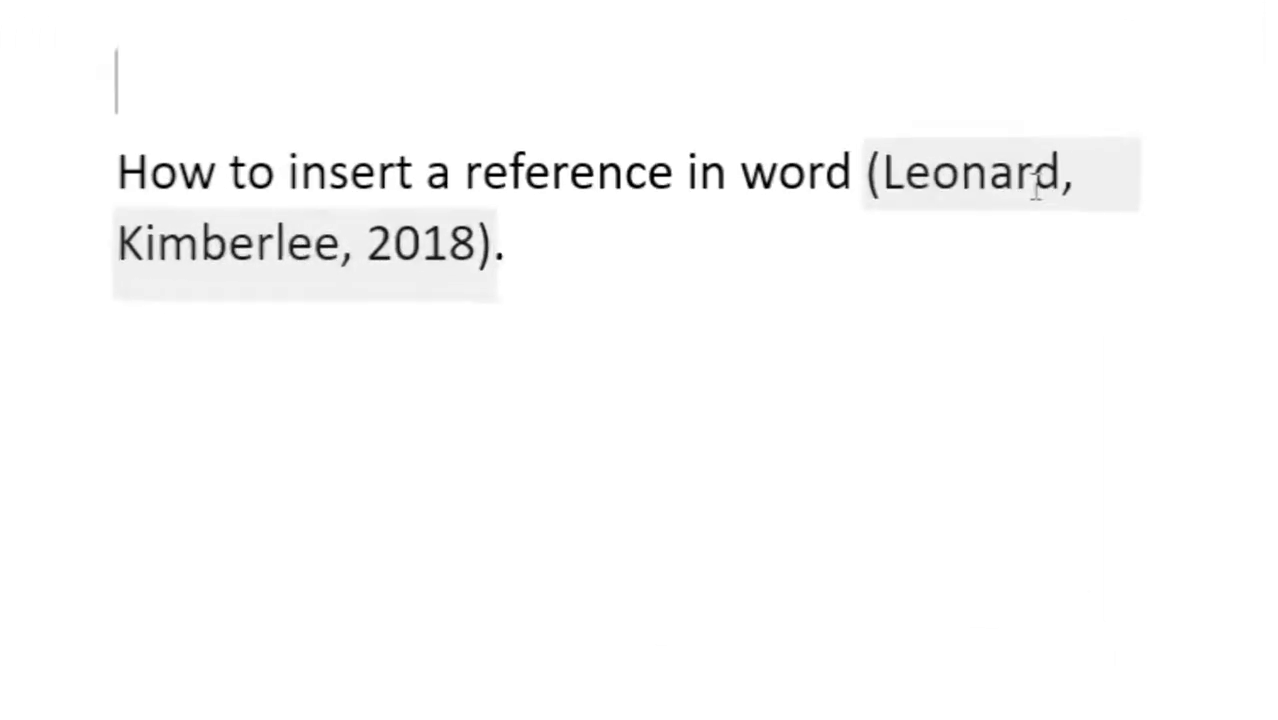
Step: Edit the source behind the citation in "How to insert a reference in word", replacing the surname in its corporate author field
{"action": "left_click", "coordinate": [857, 300]}
{"action": "left_click", "coordinate": [566, 358]}
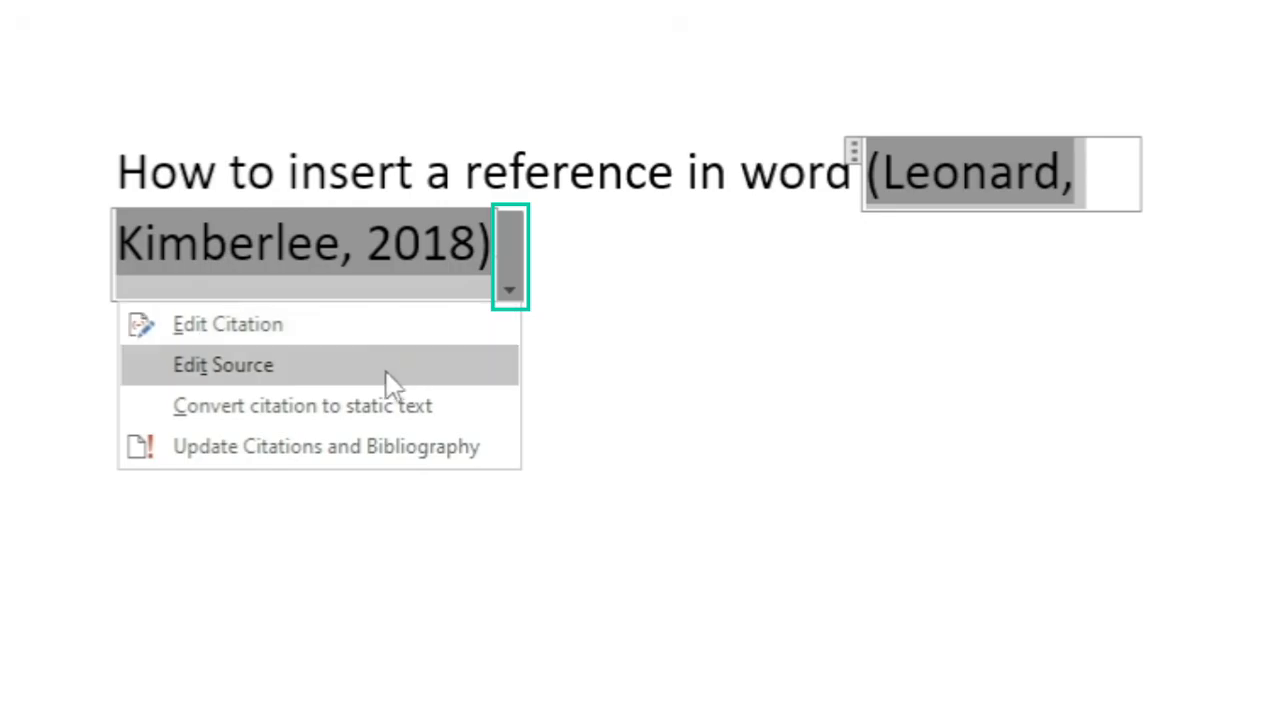
{"action": "left_click", "coordinate": [272, 385]}
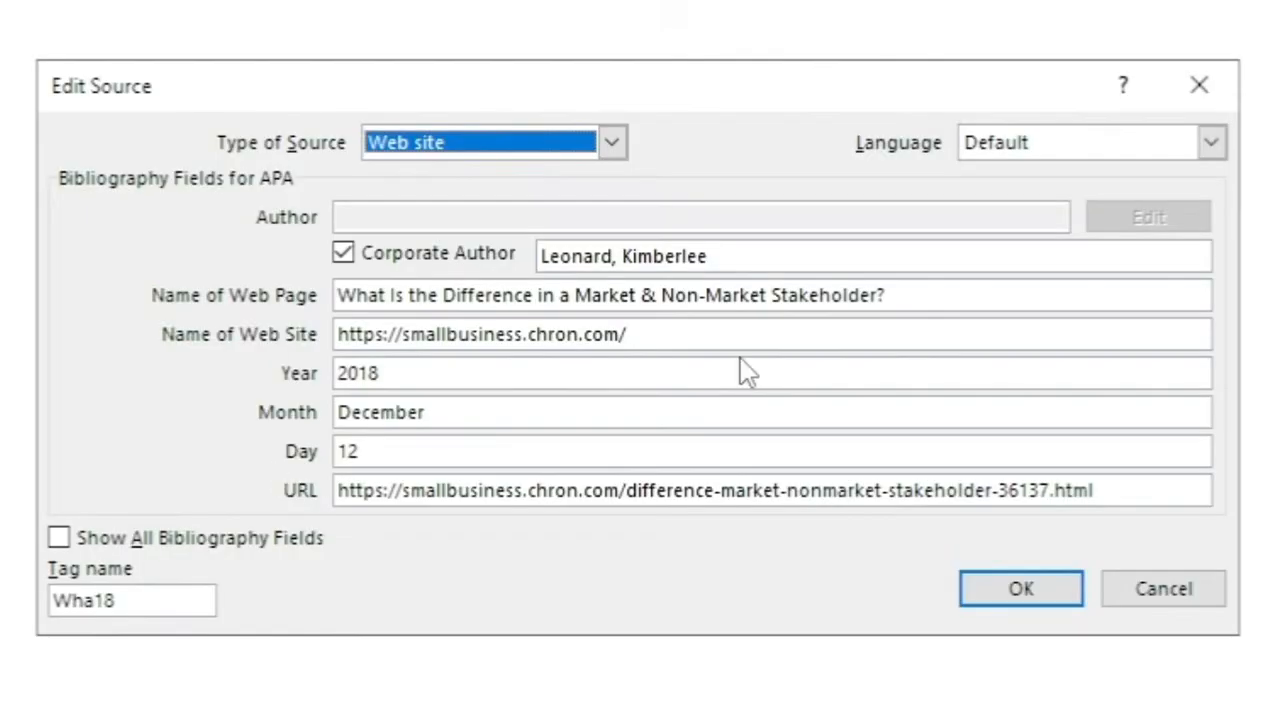
{"action": "left_click", "coordinate": [214, 548]}
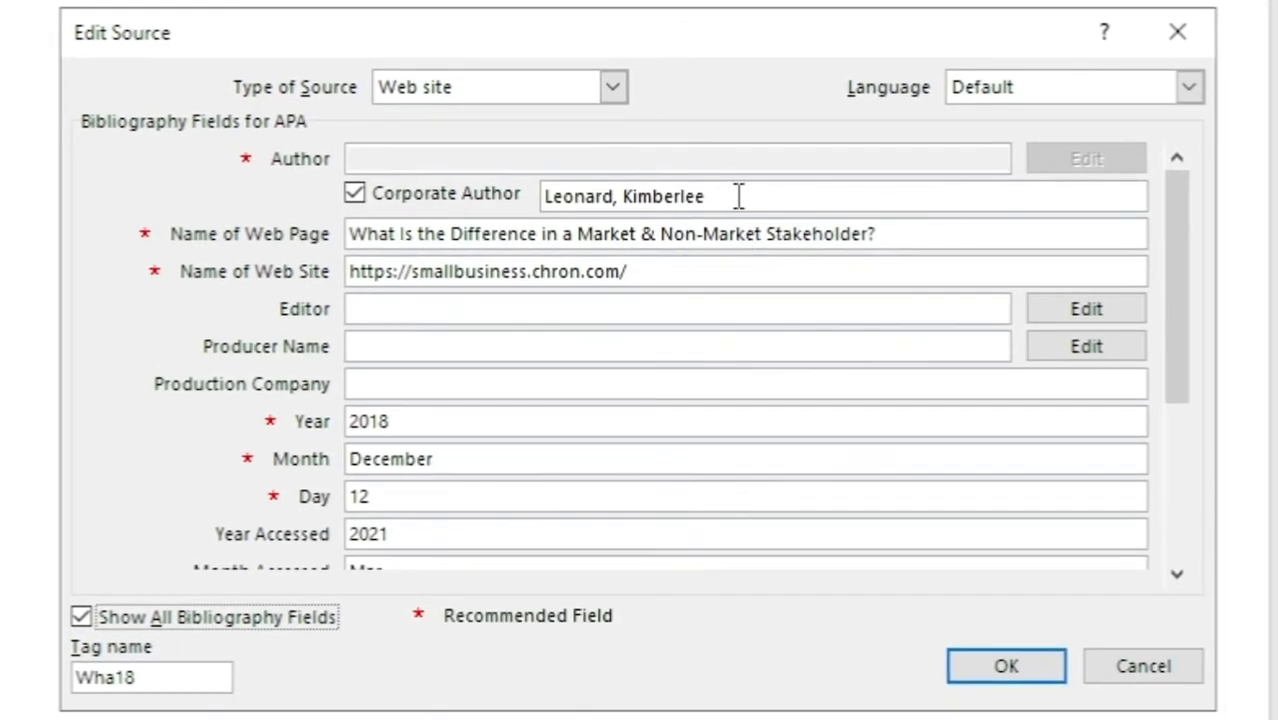
{"action": "left_click_drag", "start_coordinate": [715, 195], "coordinate": [638, 196]}
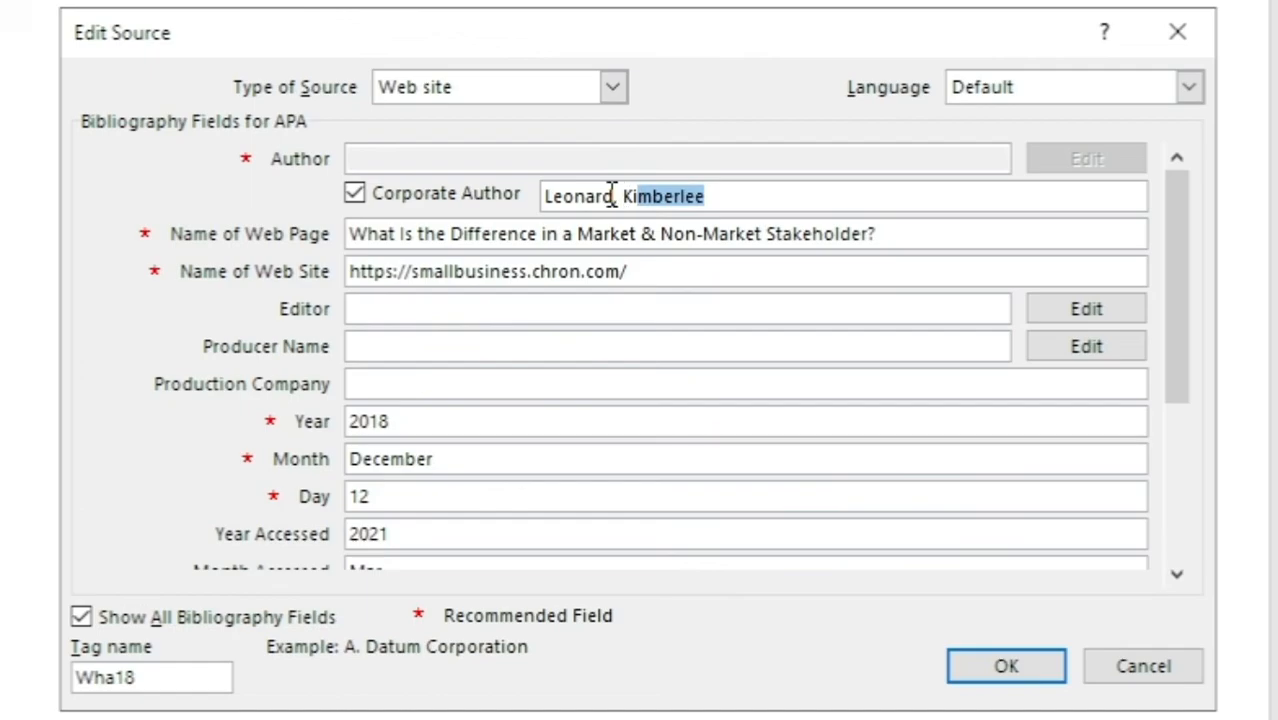
{"action": "left_click", "coordinate": [593, 197]}
{"action": "double_click", "coordinate": [583, 199]}
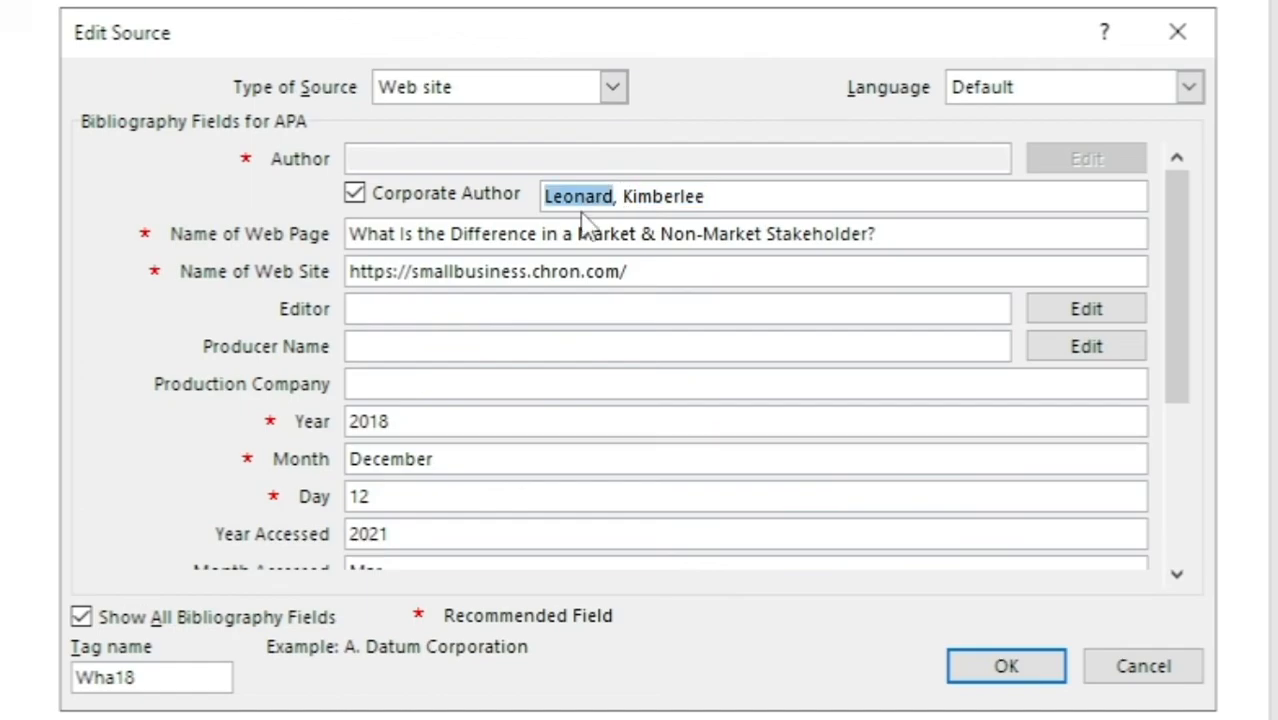
{"action": "type", "text": "john"}
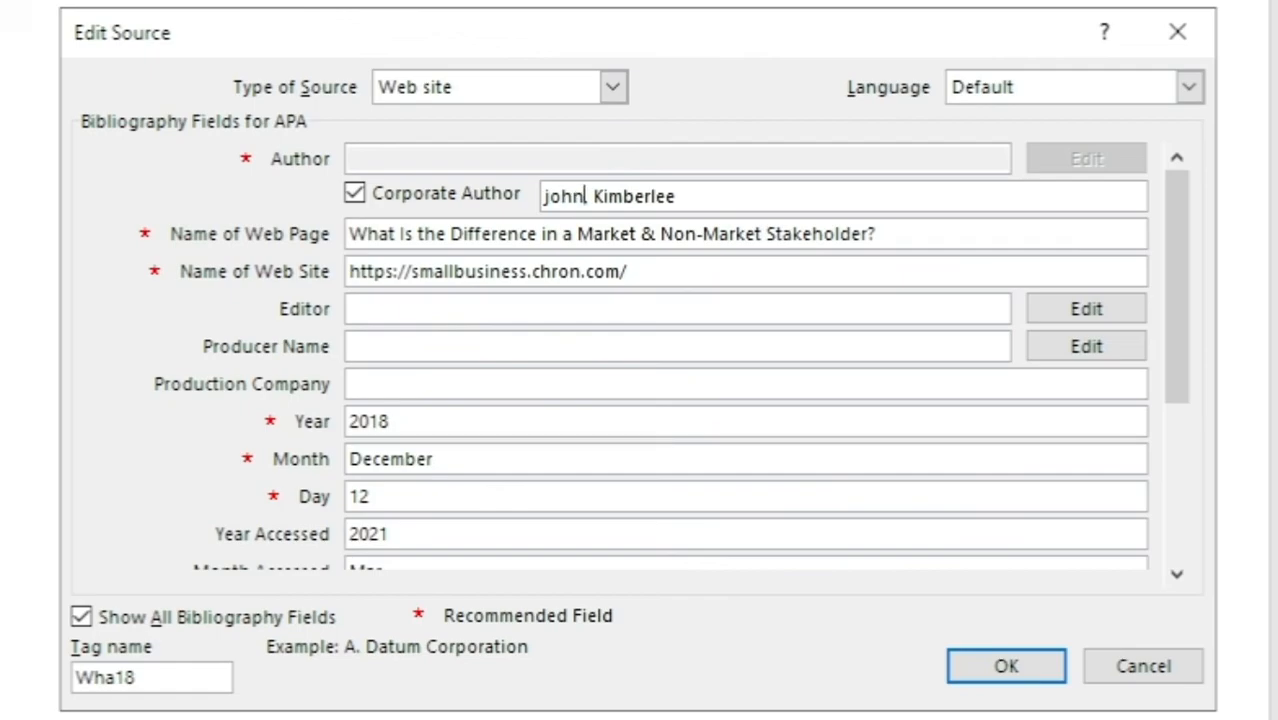
{"action": "left_click", "coordinate": [1024, 676]}
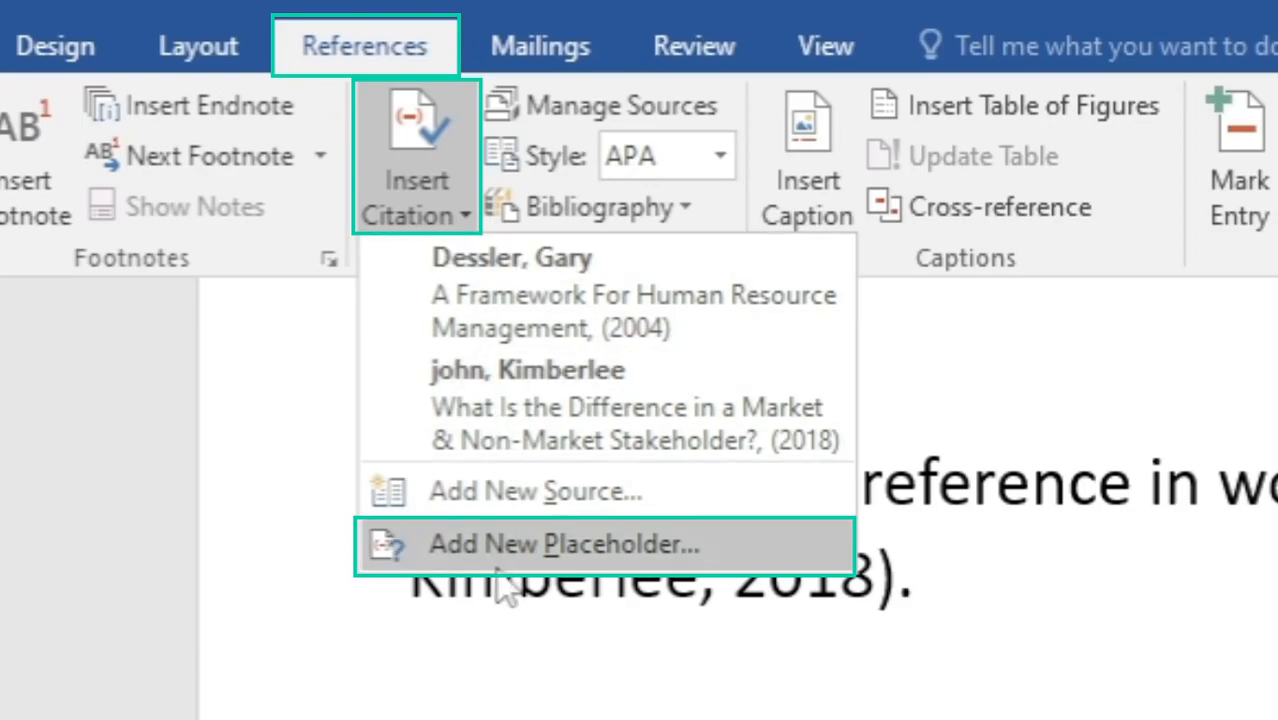
Step: Add a citation placeholder named Placeholder1 after "how to insert citation"
{"action": "left_click", "coordinate": [656, 551]}
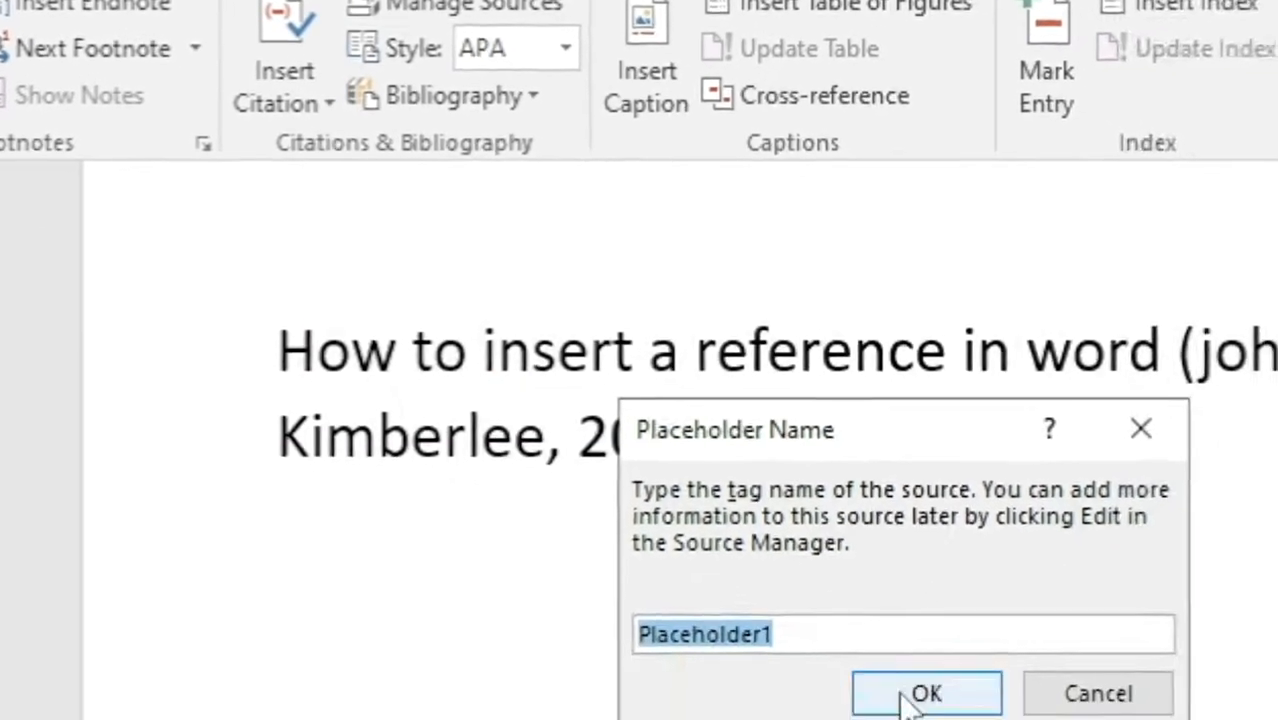
{"action": "left_click", "coordinate": [612, 450]}
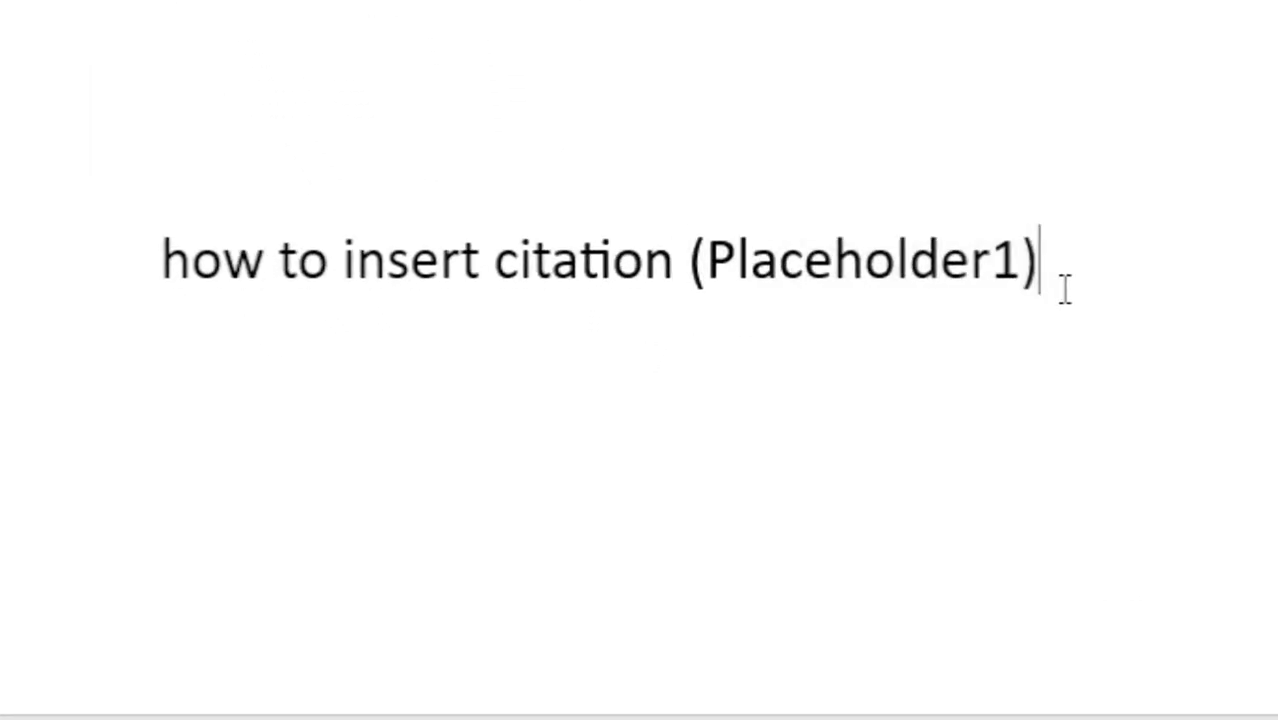
Step: Open the Placeholder1 citation's source for editing, view its web site fields, and cancel without entering anything
{"action": "left_click", "coordinate": [992, 292]}
{"action": "left_click", "coordinate": [1060, 302]}
{"action": "left_click", "coordinate": [944, 401]}
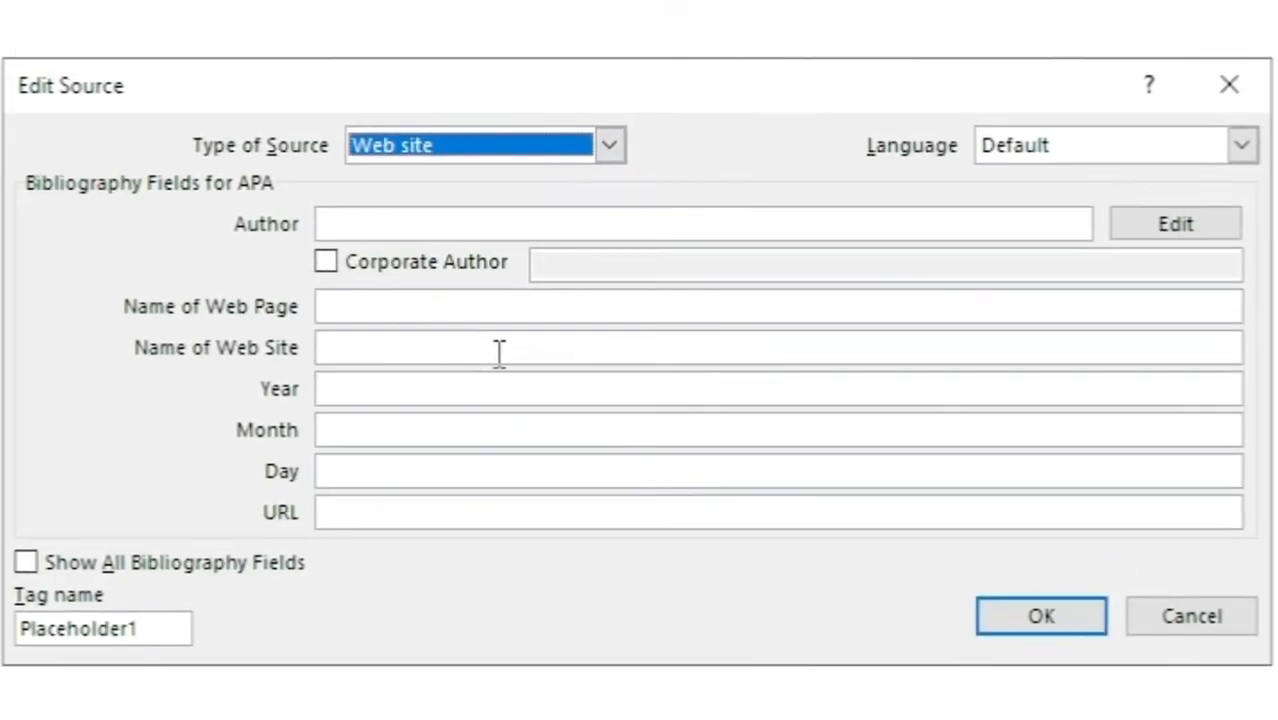
{"action": "left_click", "coordinate": [1150, 622]}
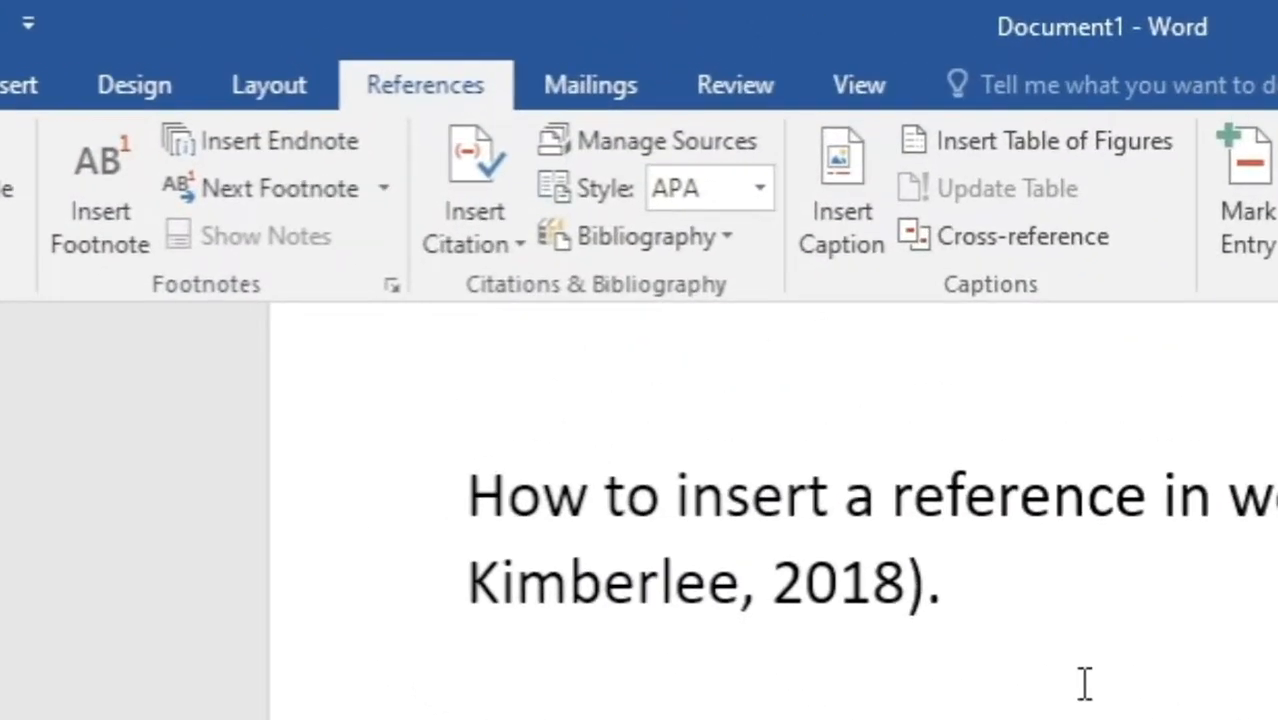
Step: Copy the Differential source "The 3 Types of Innovation: Product, Process, & Business Model" from the master list to the current list of managed sources
{"action": "left_click", "coordinate": [625, 141]}
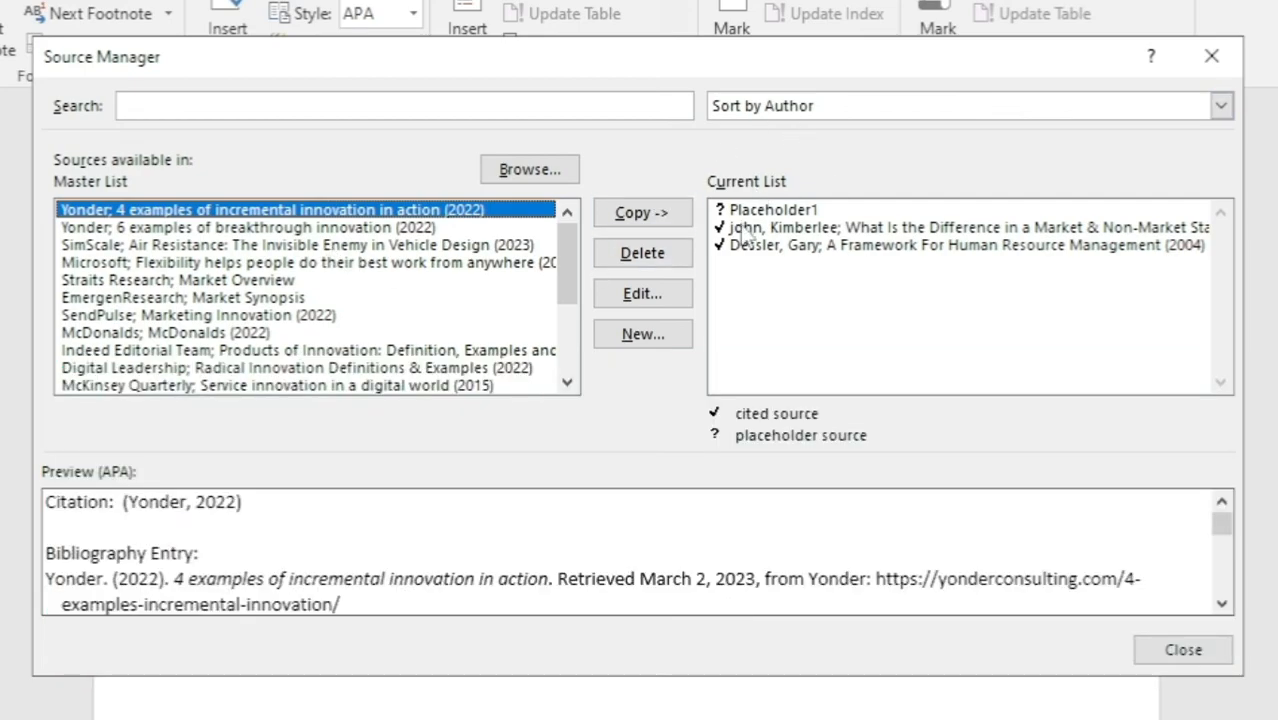
{"action": "left_click", "coordinate": [617, 213]}
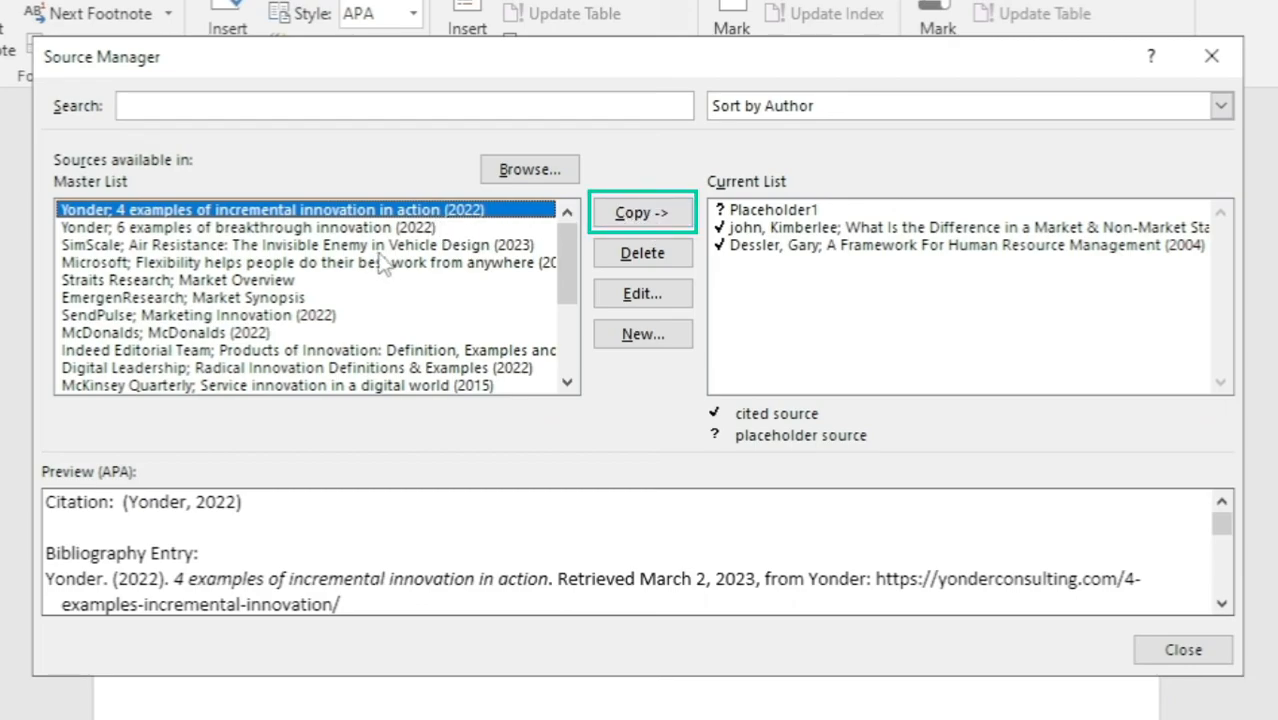
{"action": "scroll", "coordinate": [418, 270], "scroll_direction": "down", "scroll_amount": 3}
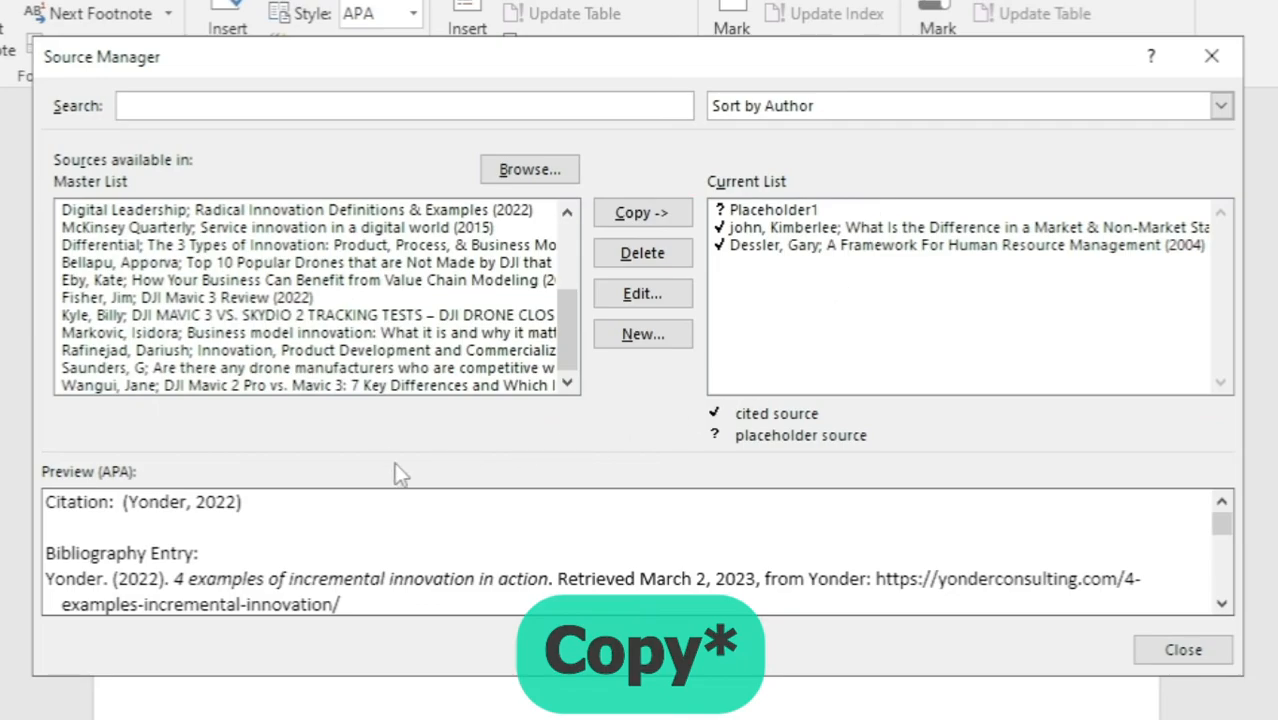
{"action": "left_click", "coordinate": [268, 246]}
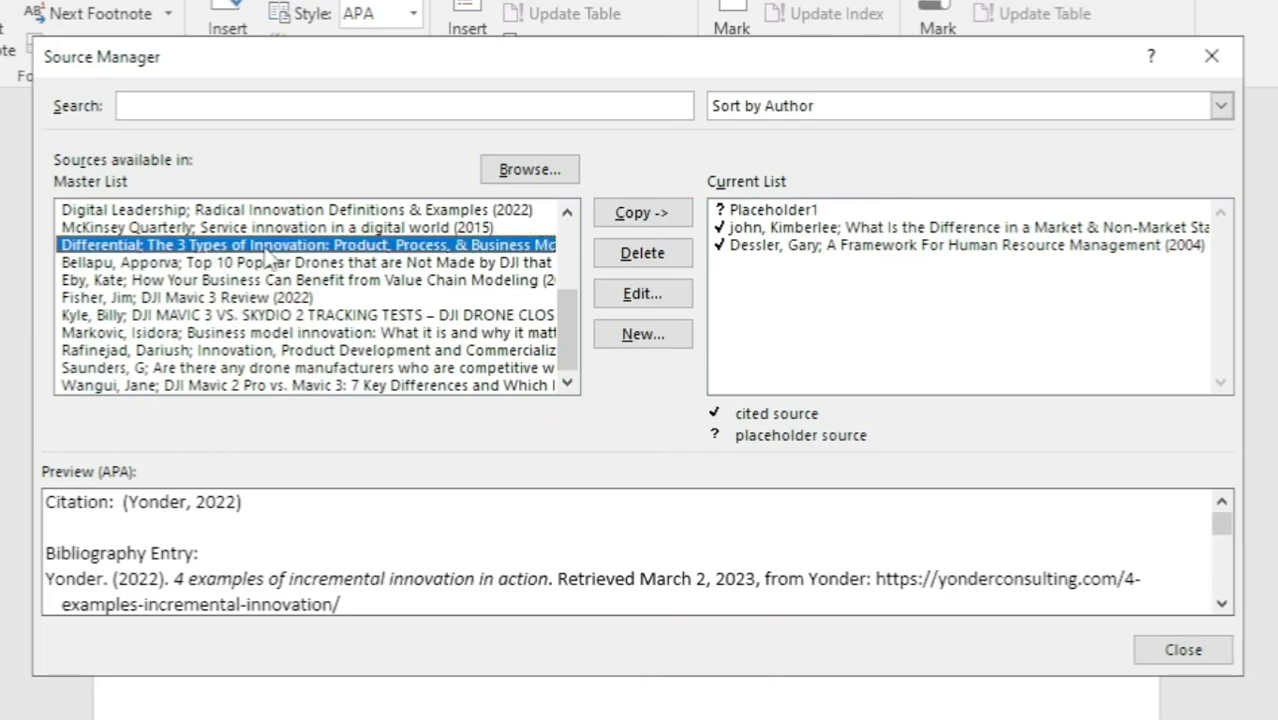
{"action": "left_click", "coordinate": [641, 215]}
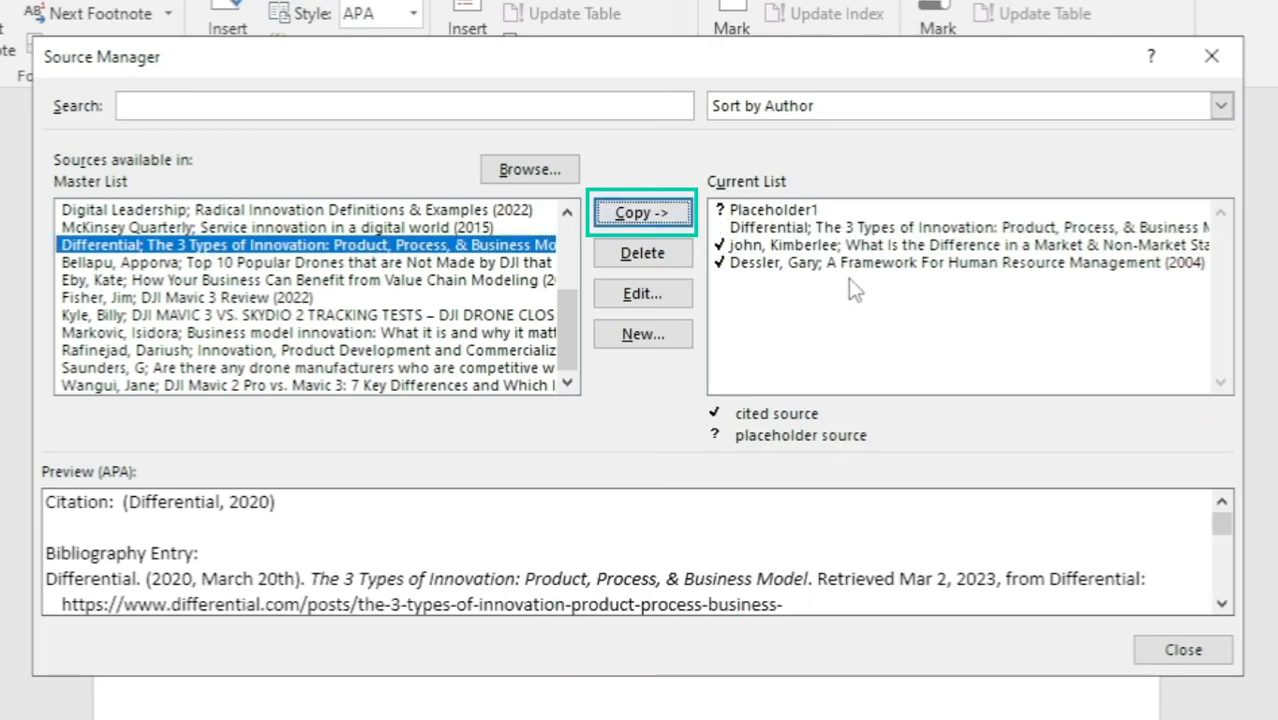
Step: Select the copied Differential source in the current list, close the source manager, and insert the 2018 citation after "How to bring citations from master list"
{"action": "left_click", "coordinate": [831, 230]}
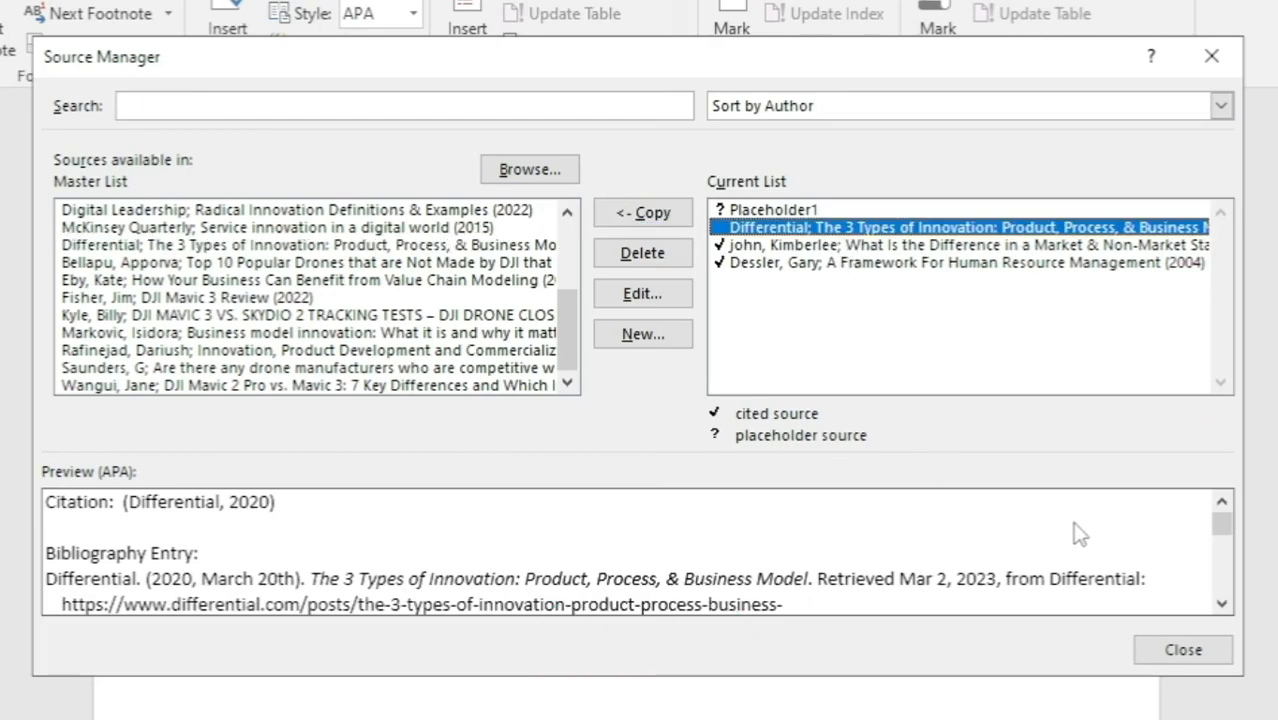
{"action": "left_click", "coordinate": [1155, 651]}
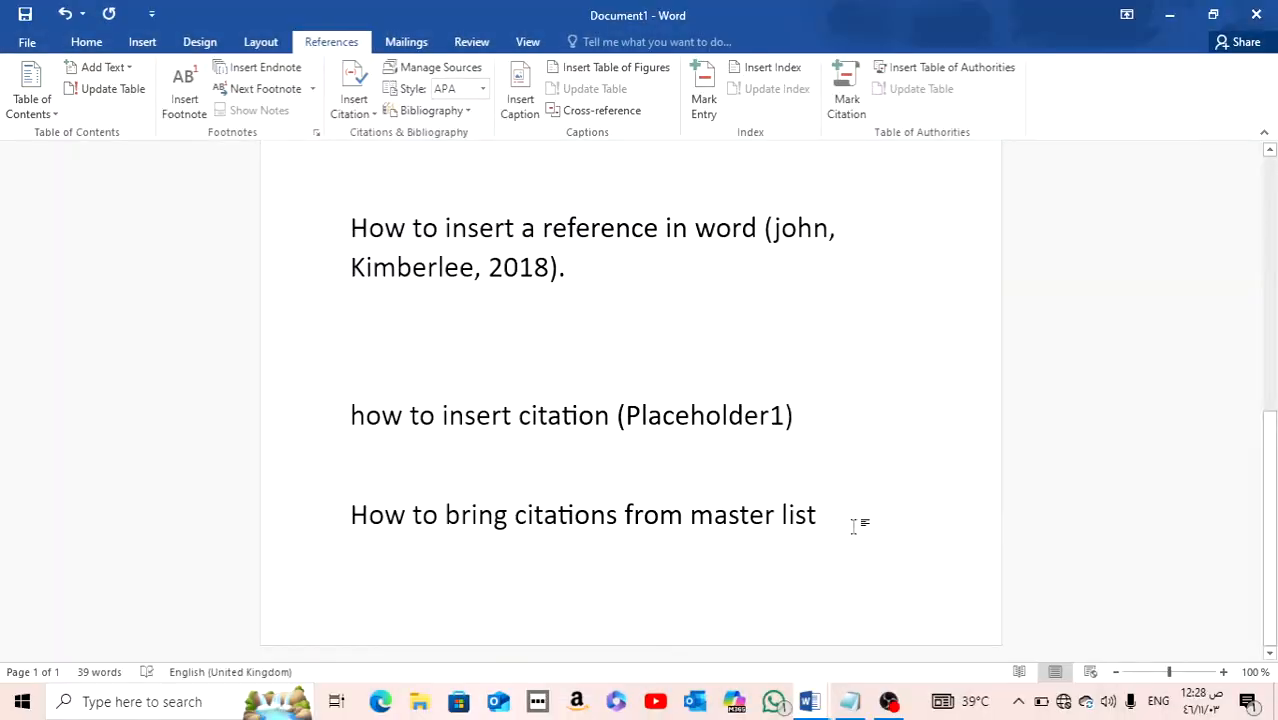
{"action": "left_click", "coordinate": [366, 114]}
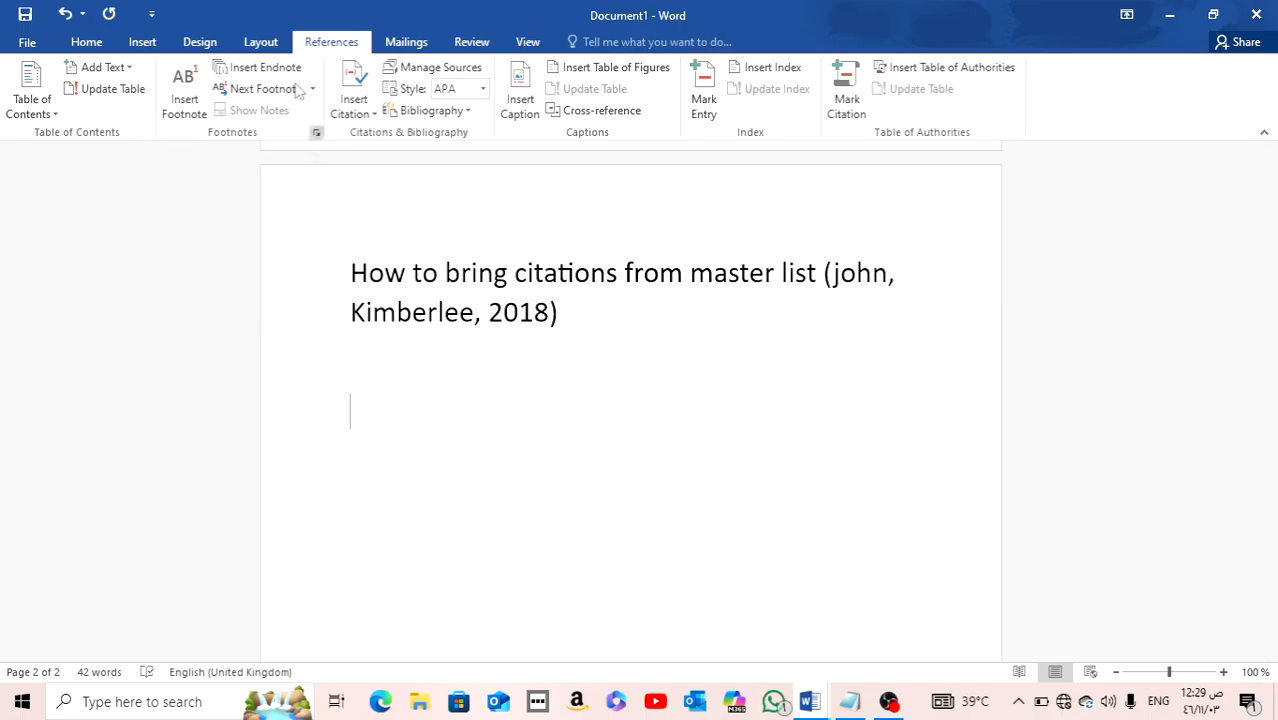
Step: Insert the built-in Bibliography below the citation on the second page and replace its heading with "works cited"
{"action": "double_click", "coordinate": [318, 42]}
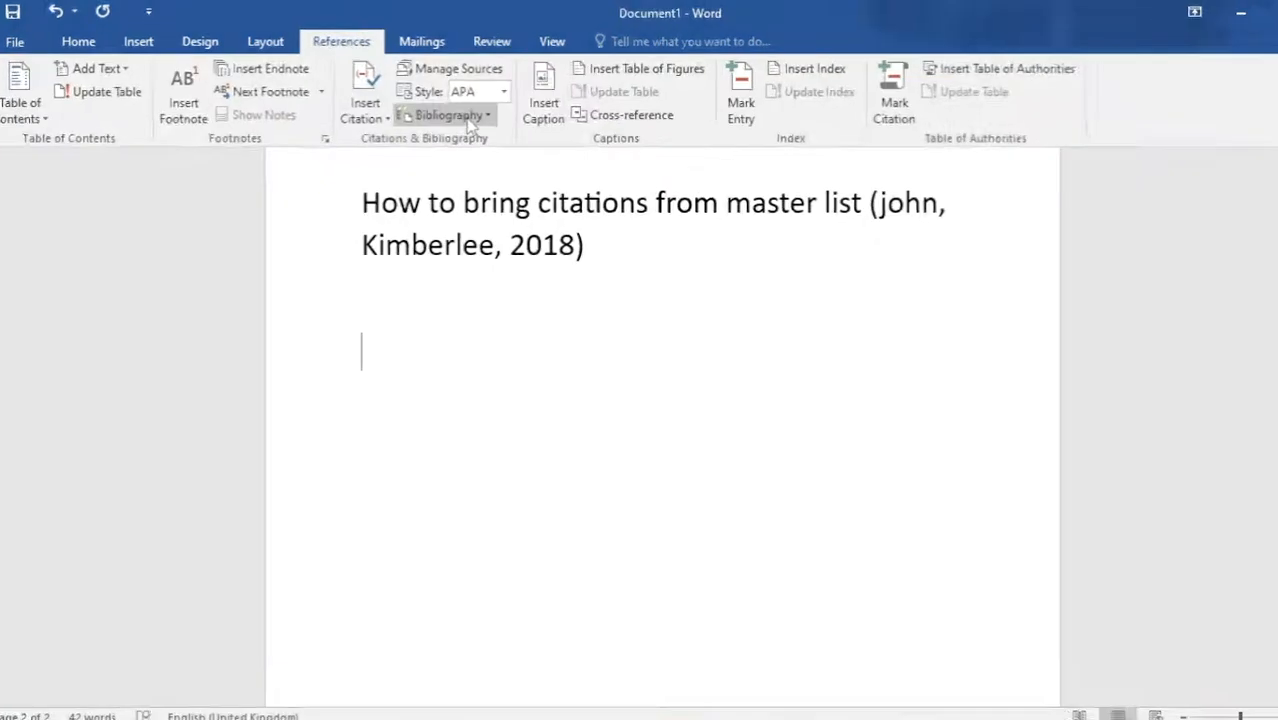
{"action": "left_click", "coordinate": [450, 112]}
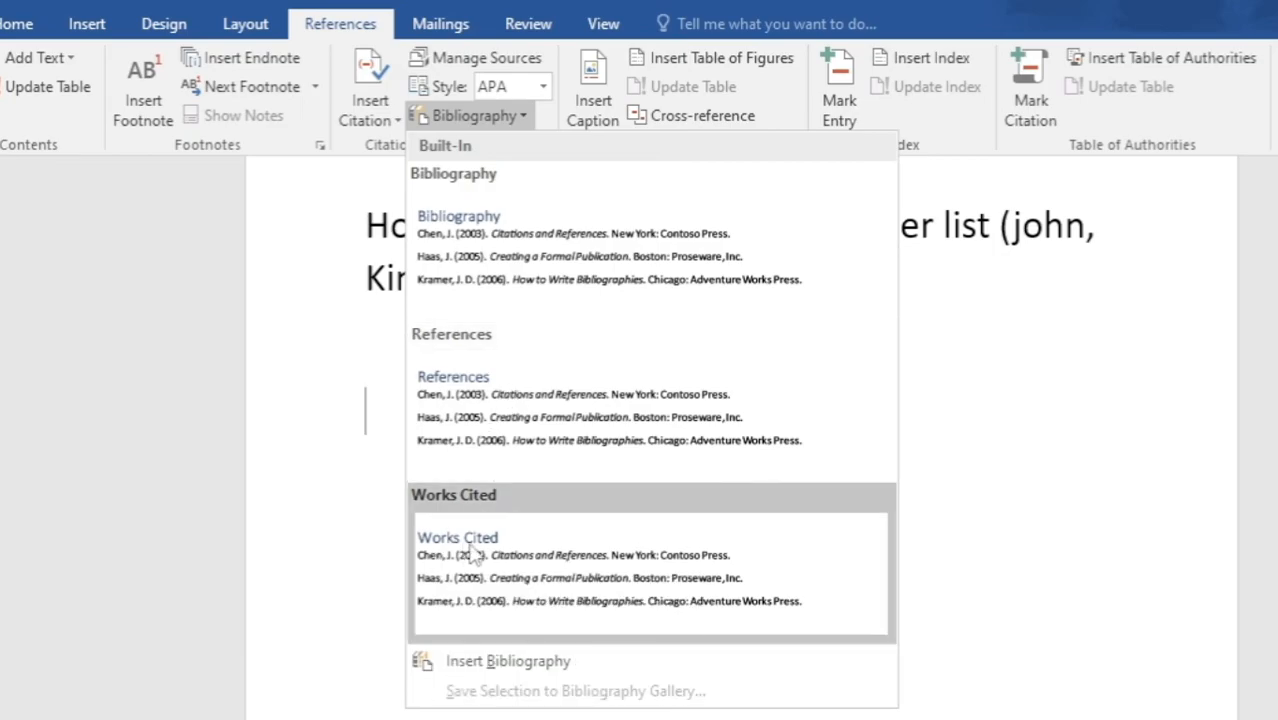
{"action": "key", "text": "Escape"}
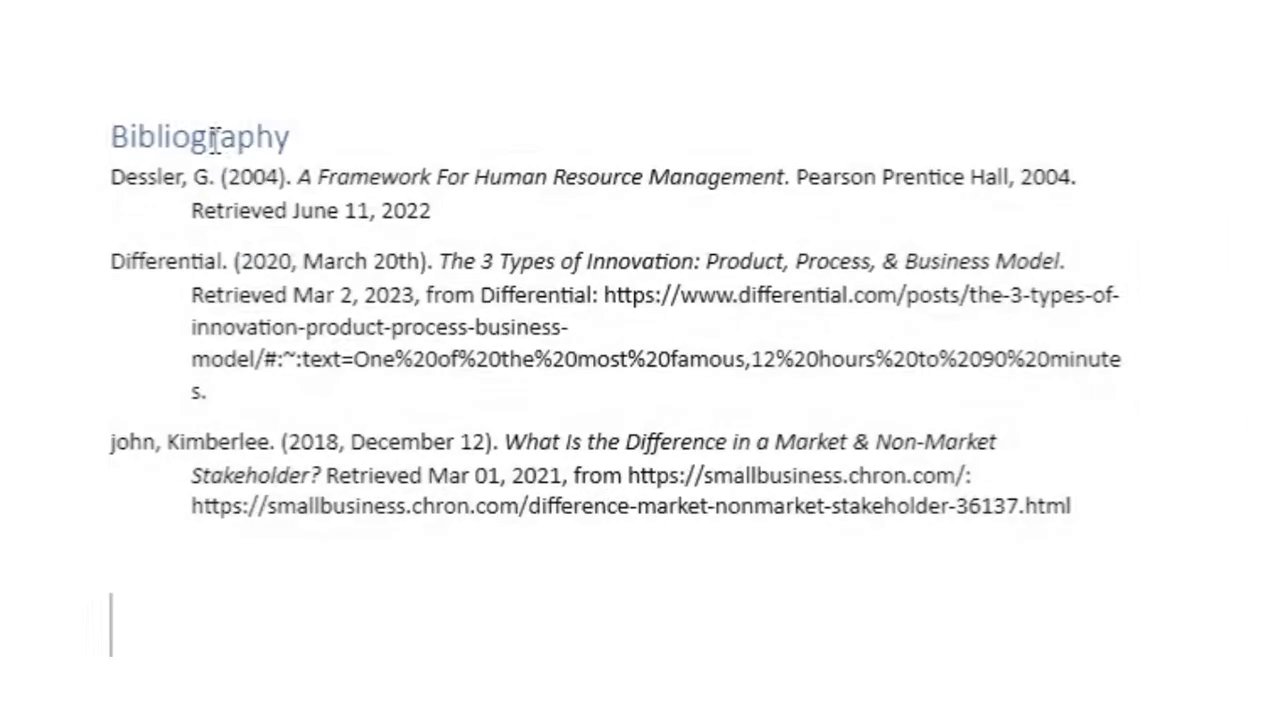
{"action": "double_click", "coordinate": [440, 394]}
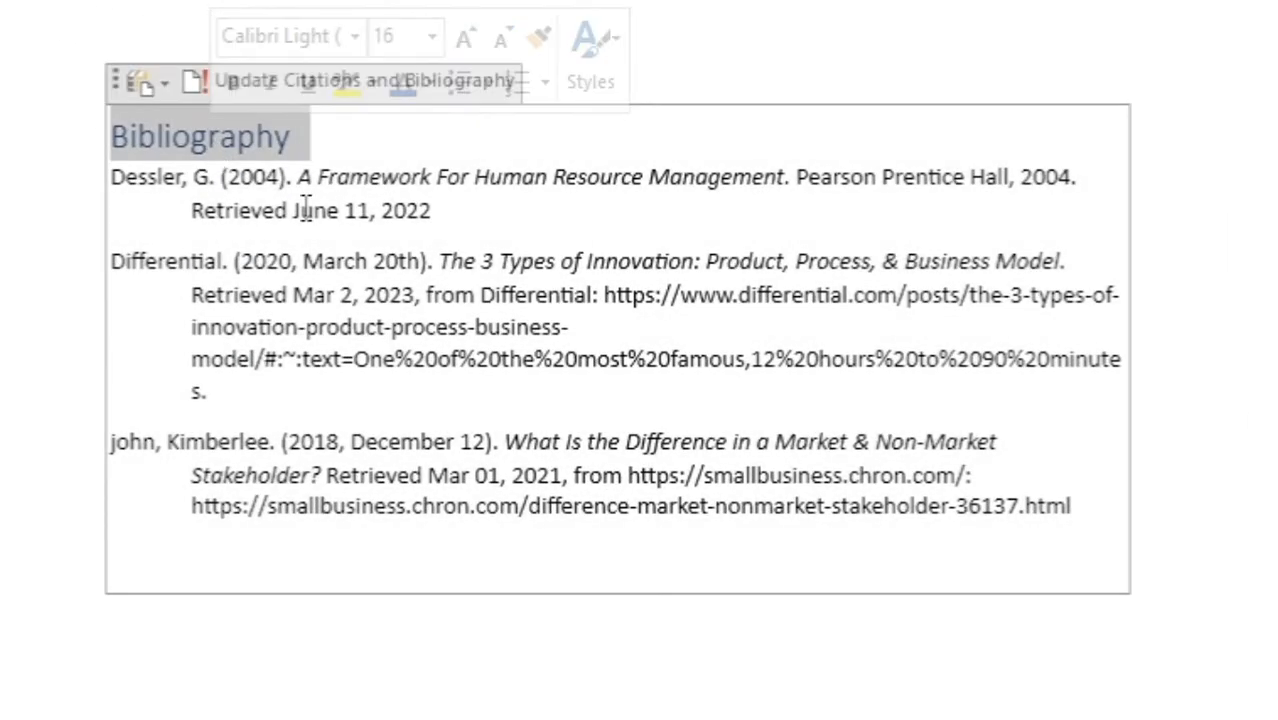
{"action": "type", "text": "work"}
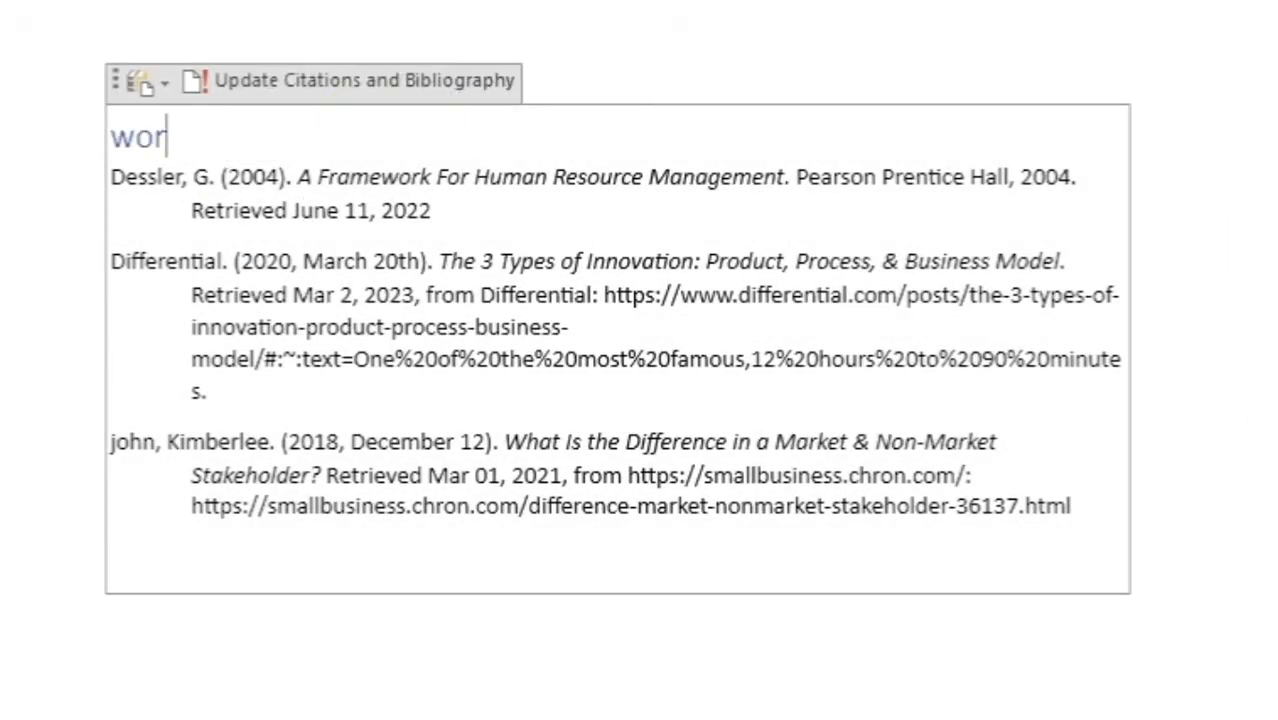
{"action": "type", "text": "s cited"}
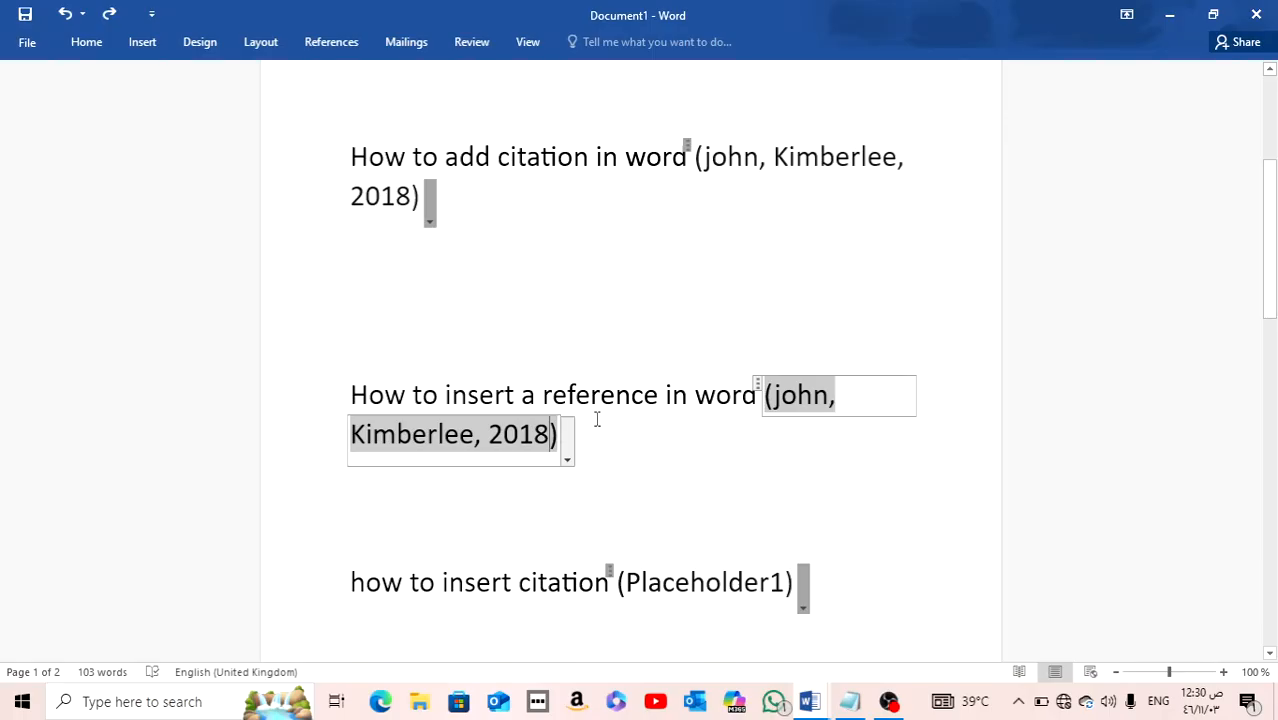
Step: Select the citation in "How to insert a reference in word" and change the reference style to MLA Seventh Edition
{"action": "left_click", "coordinate": [595, 403]}
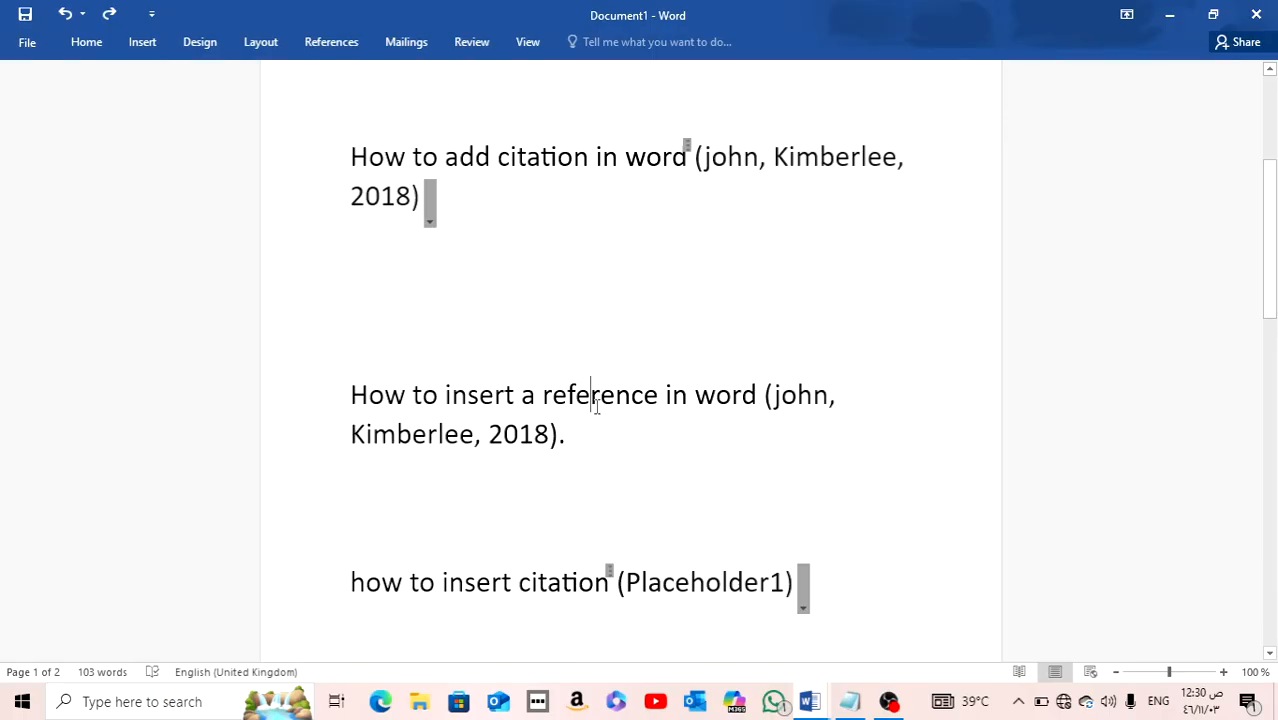
{"action": "left_click", "coordinate": [536, 430]}
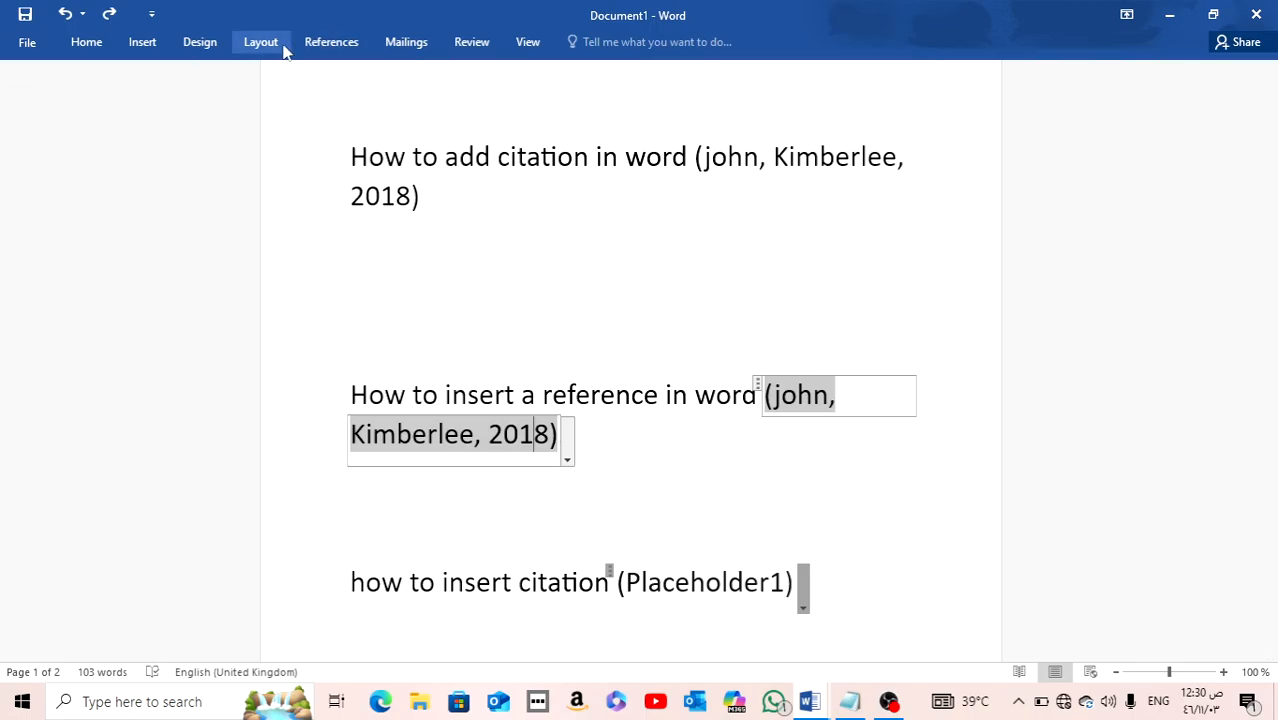
{"action": "left_click", "coordinate": [320, 48]}
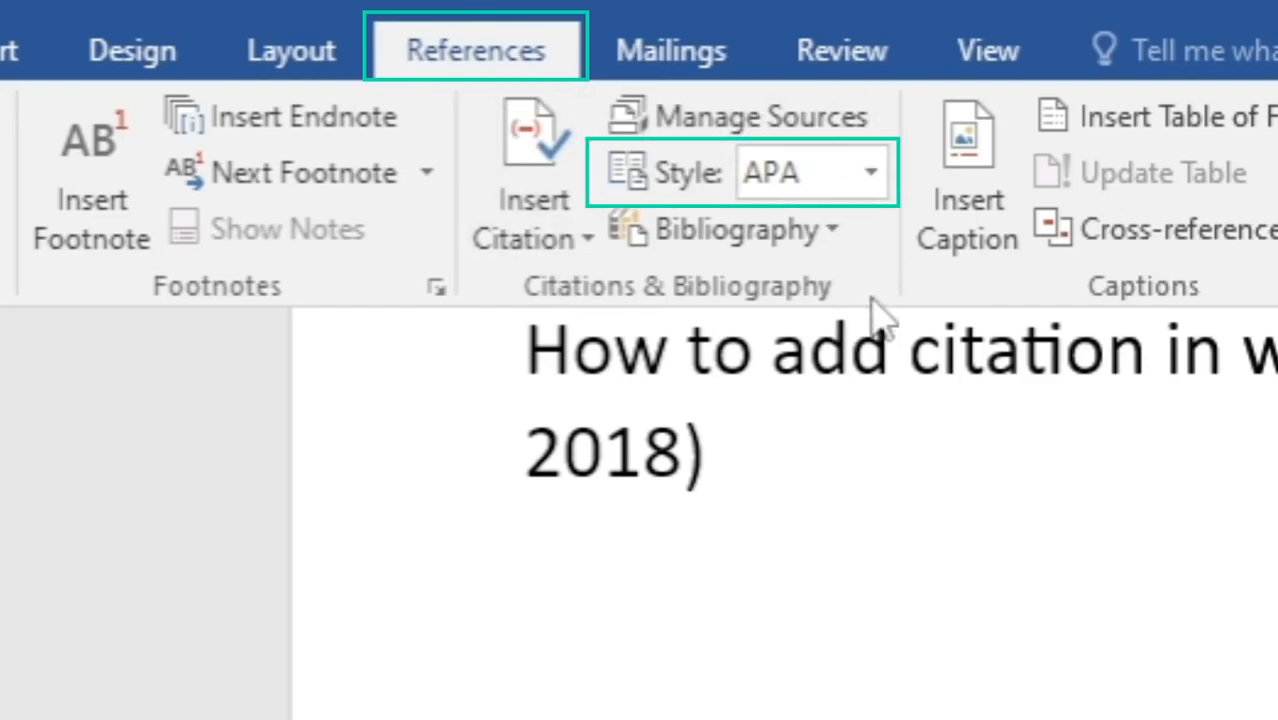
{"action": "left_click", "coordinate": [862, 180]}
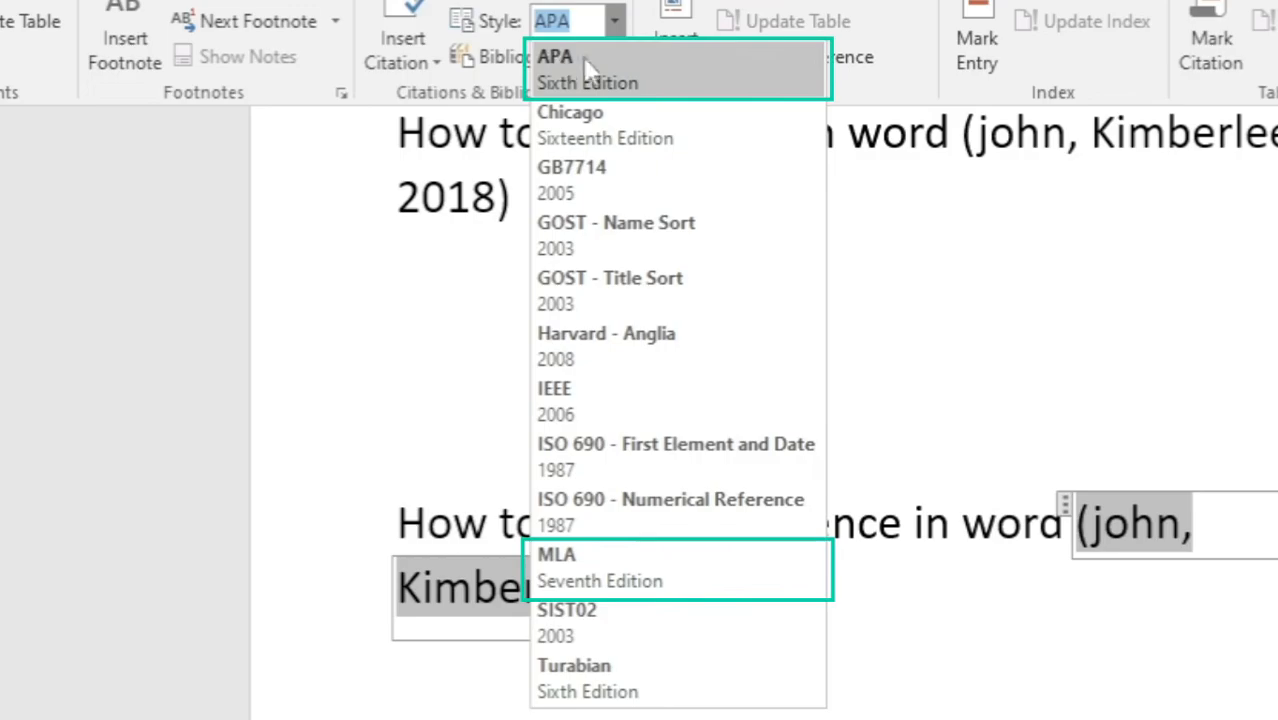
{"action": "left_click", "coordinate": [685, 568]}
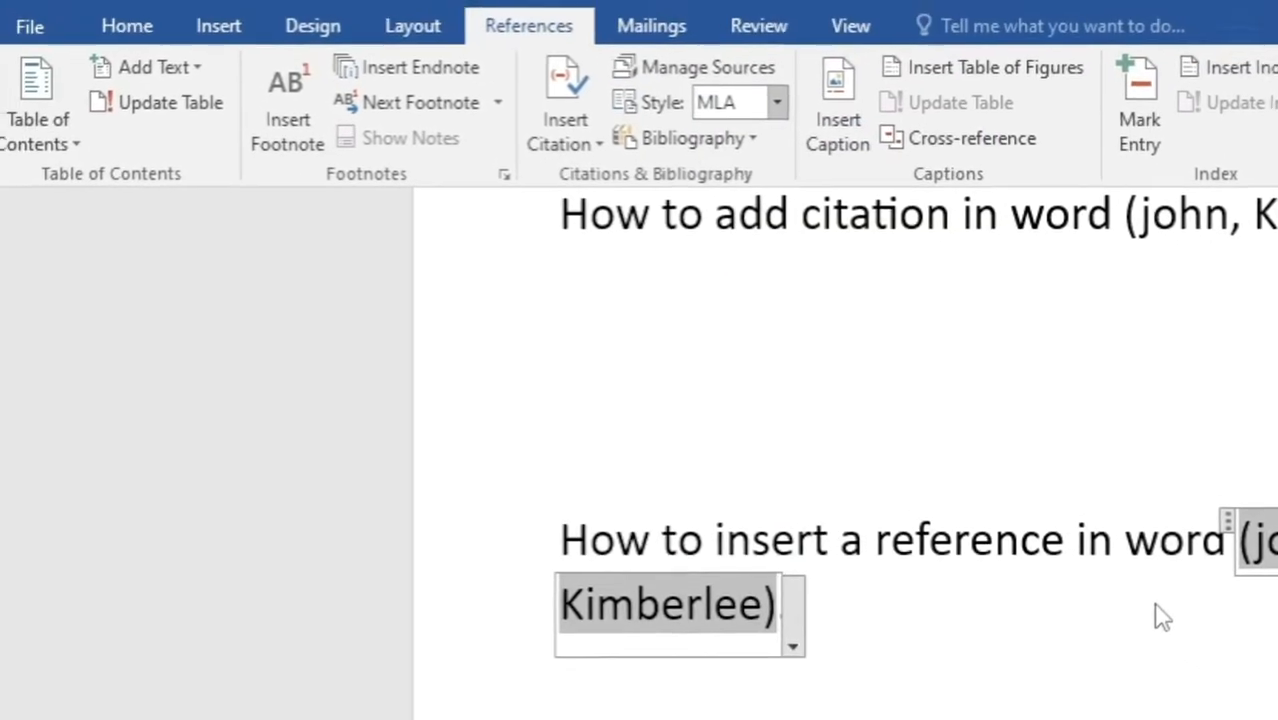
{"action": "left_click", "coordinate": [1156, 605]}
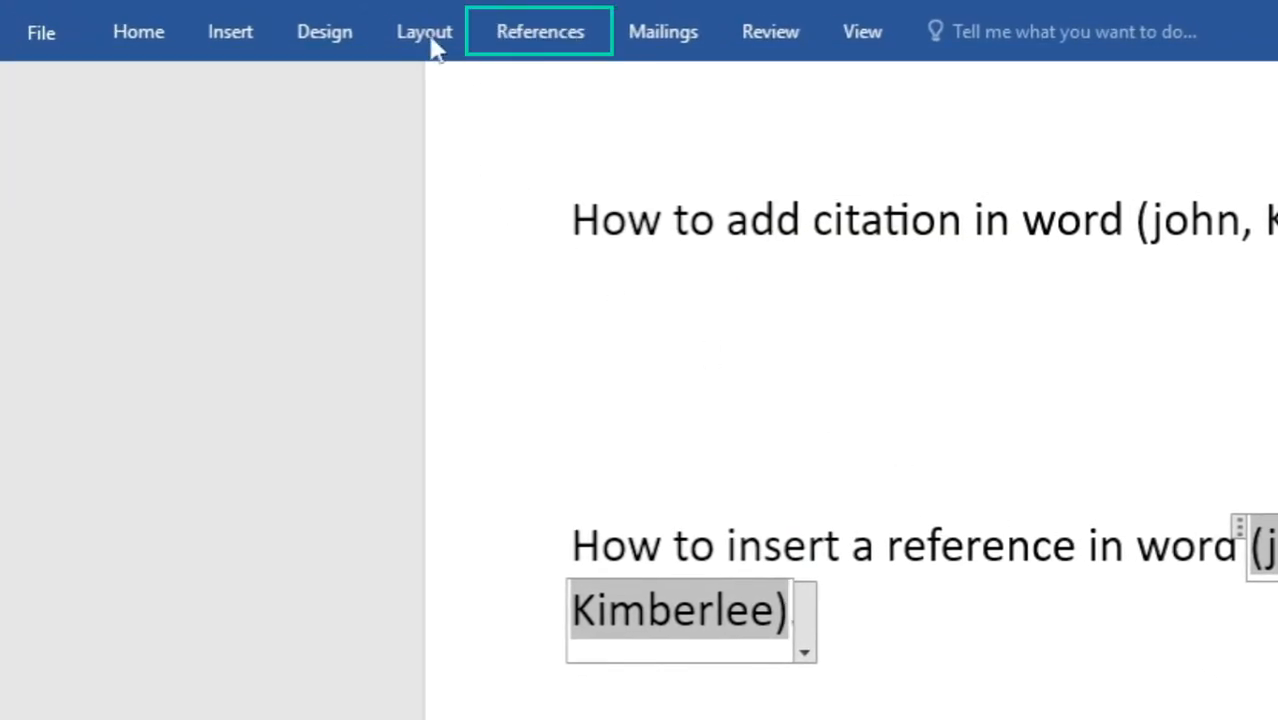